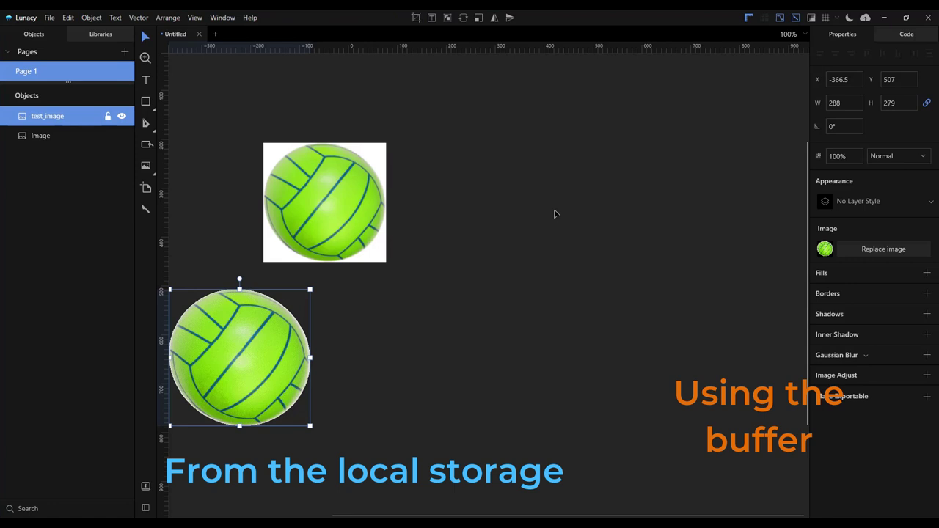
Step: Paste the copied ball image onto the canvas and move it to the right of the white-background ball
{"action": "right_click", "coordinate": [550, 200]}
{"action": "mouse_move", "coordinate": [583, 327]}
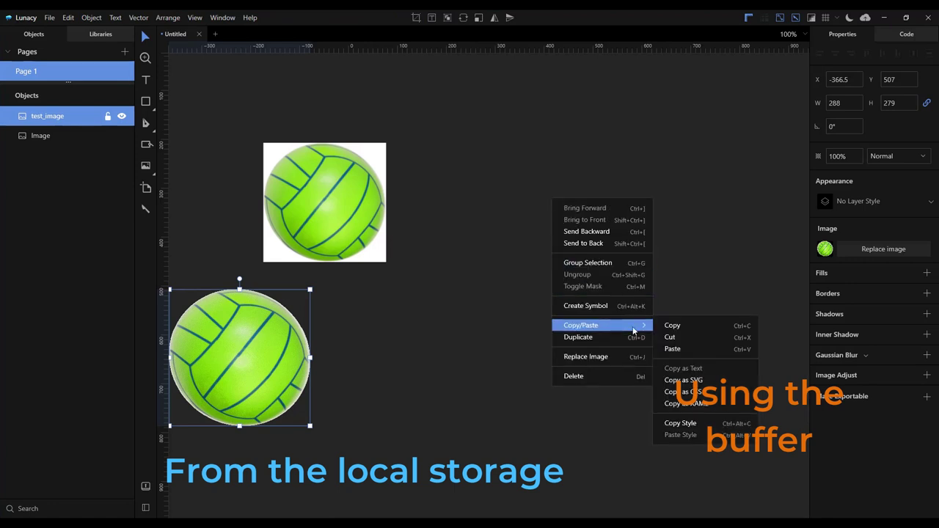
{"action": "left_click", "coordinate": [688, 349]}
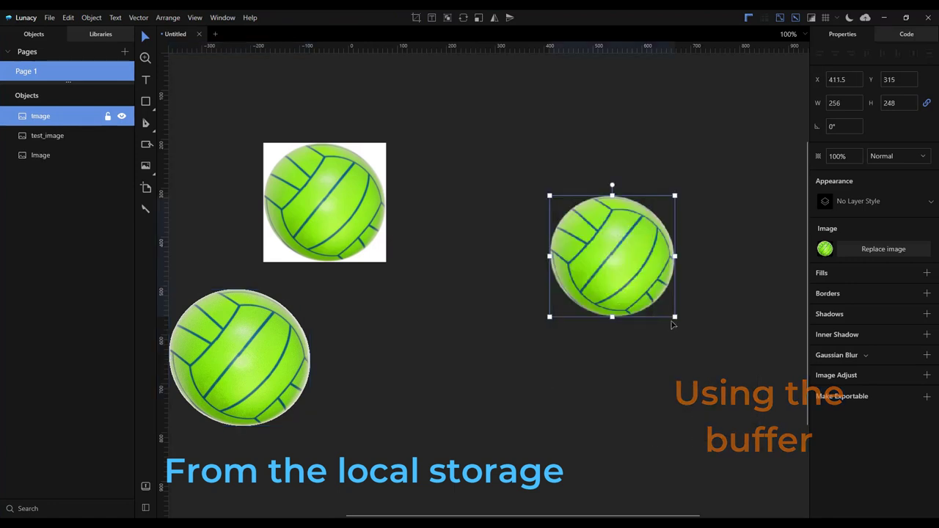
{"action": "left_click_drag", "start_coordinate": [635, 262], "coordinate": [587, 184]}
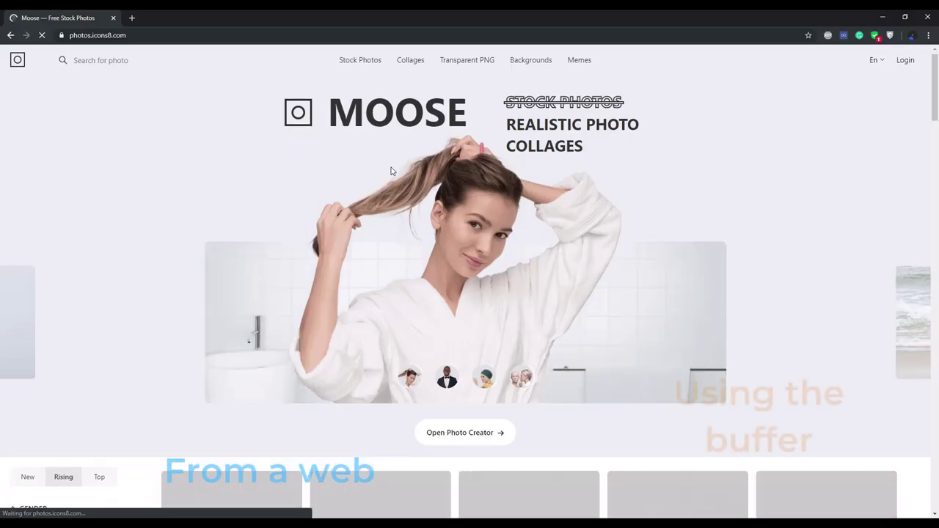
Step: Switch to the browser, open the photo of the green figure holding a flower on photos.icons8.com, and copy the image
{"action": "scroll", "coordinate": [389, 169], "scroll_direction": "down", "scroll_amount": 5}
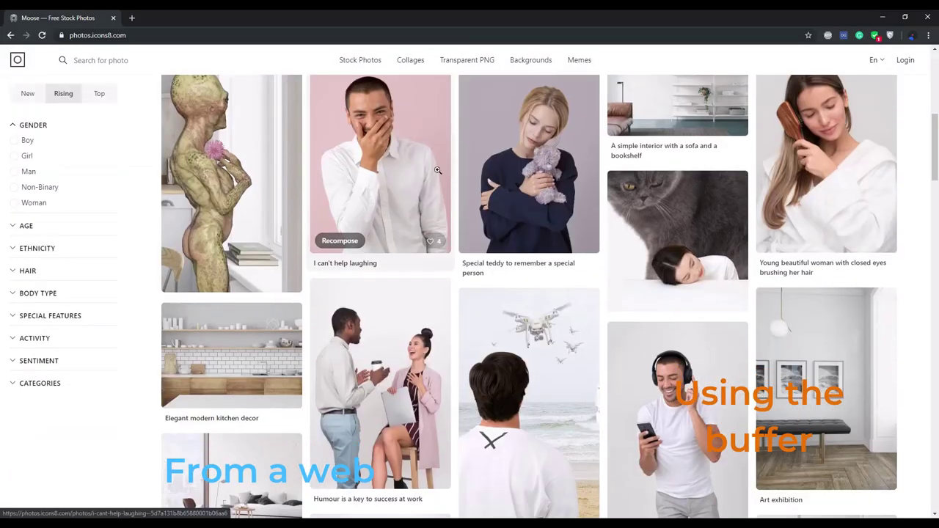
{"action": "left_click", "coordinate": [225, 169]}
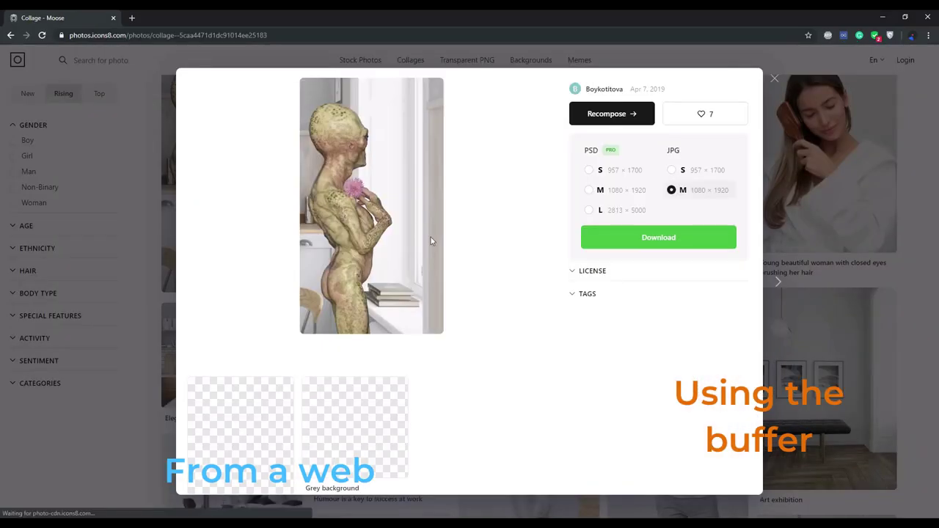
{"action": "right_click", "coordinate": [364, 258]}
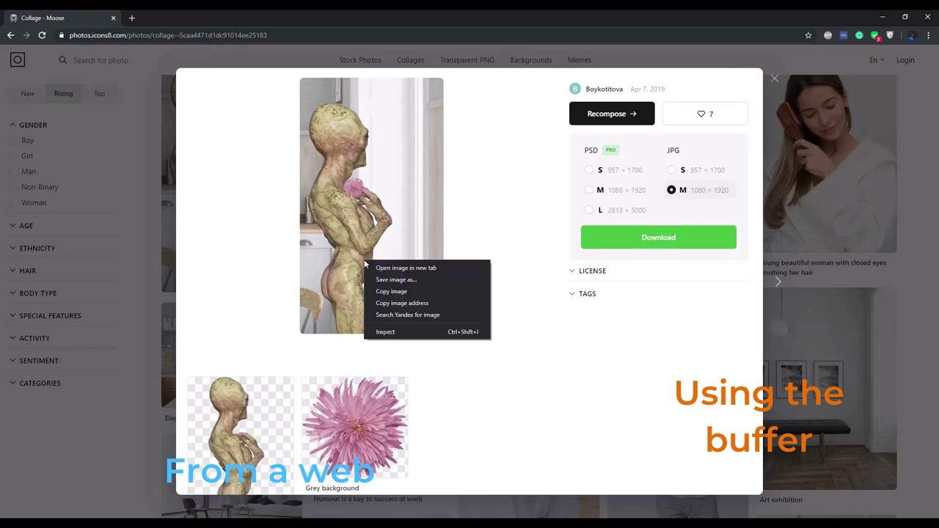
{"action": "left_click", "coordinate": [390, 291]}
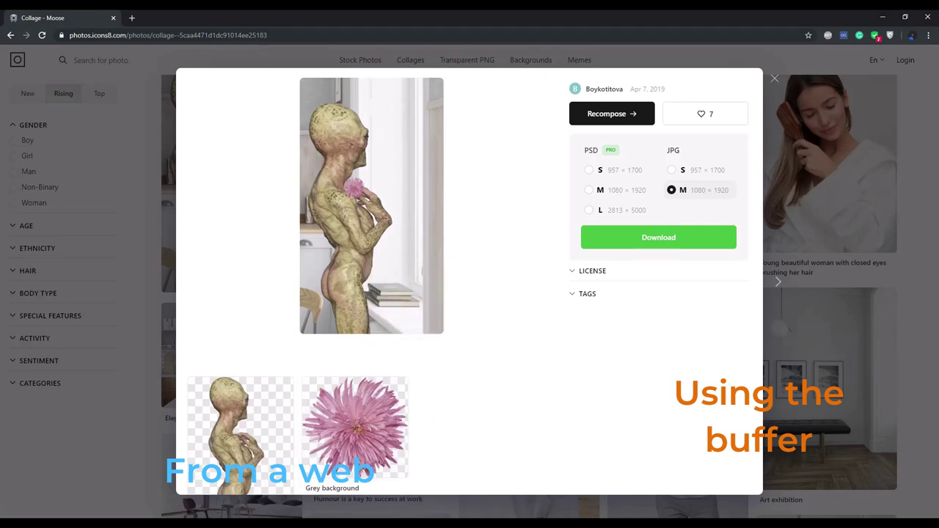
Step: Switch to Lunacy, paste the copied figure photo, and place it to the right of the upper-right ball
{"action": "mouse_move", "coordinate": [203, 523]}
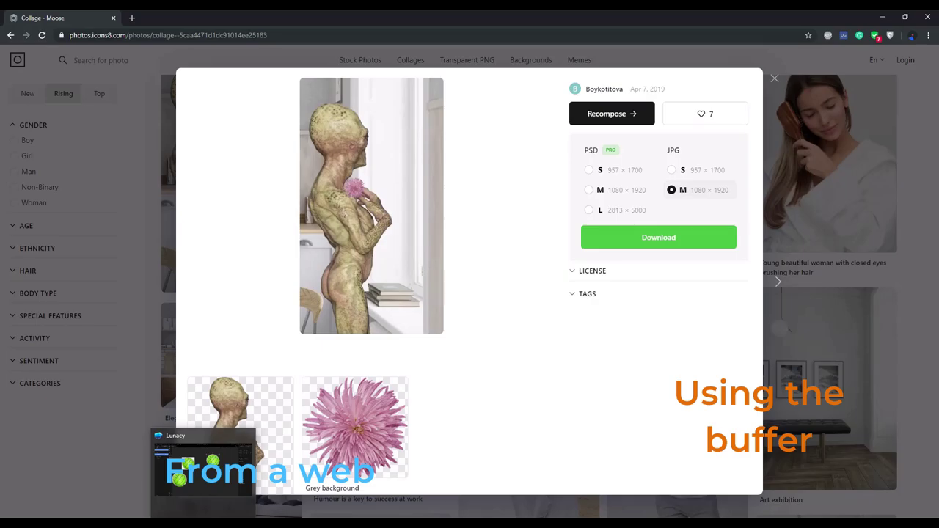
{"action": "left_click", "coordinate": [203, 468]}
{"action": "left_click", "coordinate": [527, 298]}
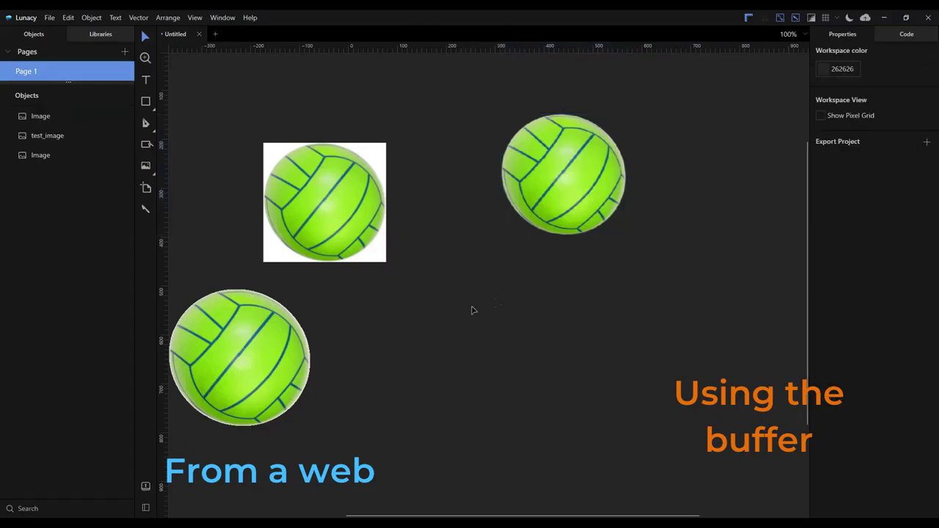
{"action": "right_click", "coordinate": [474, 305]}
{"action": "mouse_move", "coordinate": [543, 438]}
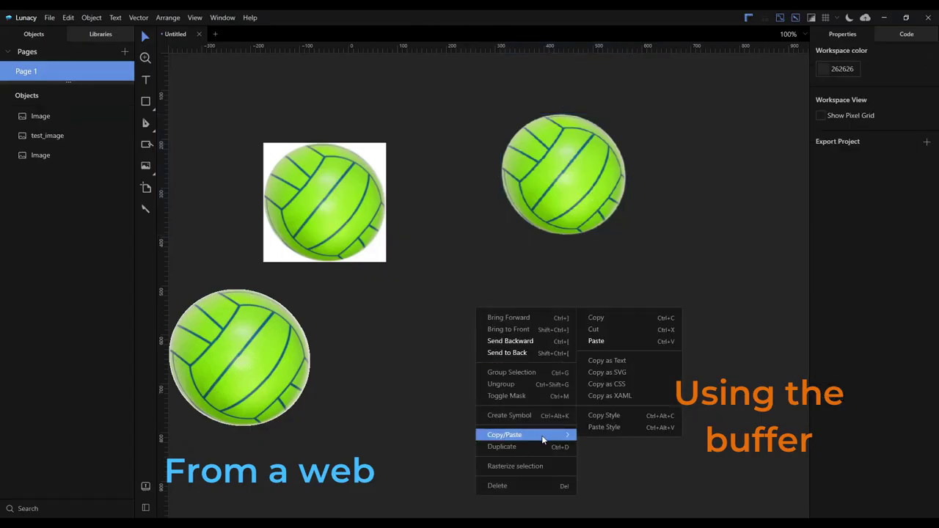
{"action": "left_click", "coordinate": [620, 342]}
{"action": "left_click_drag", "start_coordinate": [561, 400], "coordinate": [723, 184]}
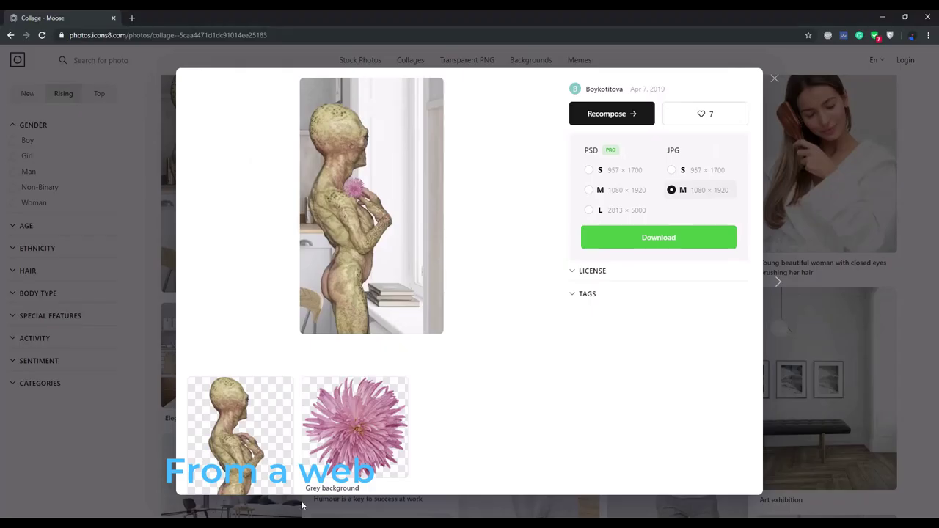
Step: Return to the browser, open the pink flower cutout used in the collage, and copy its image address
{"action": "left_click", "coordinate": [366, 427]}
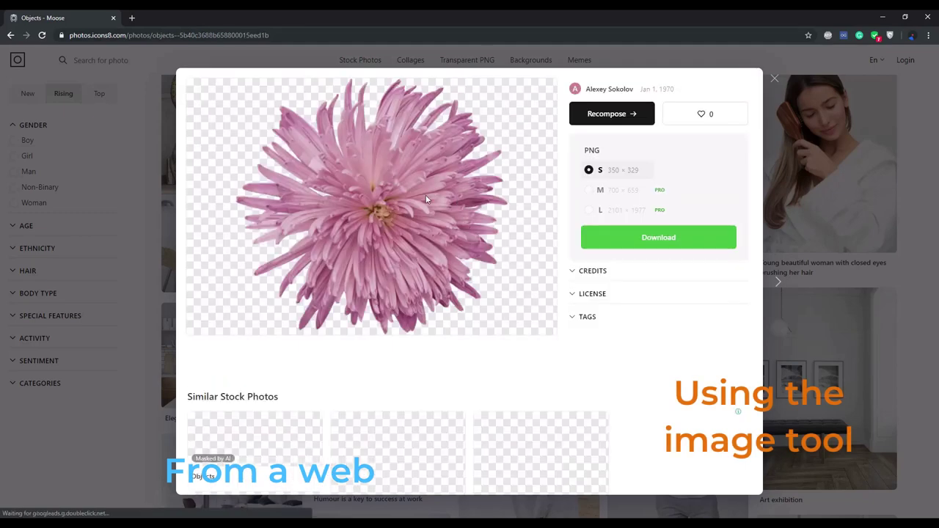
{"action": "right_click", "coordinate": [424, 191]}
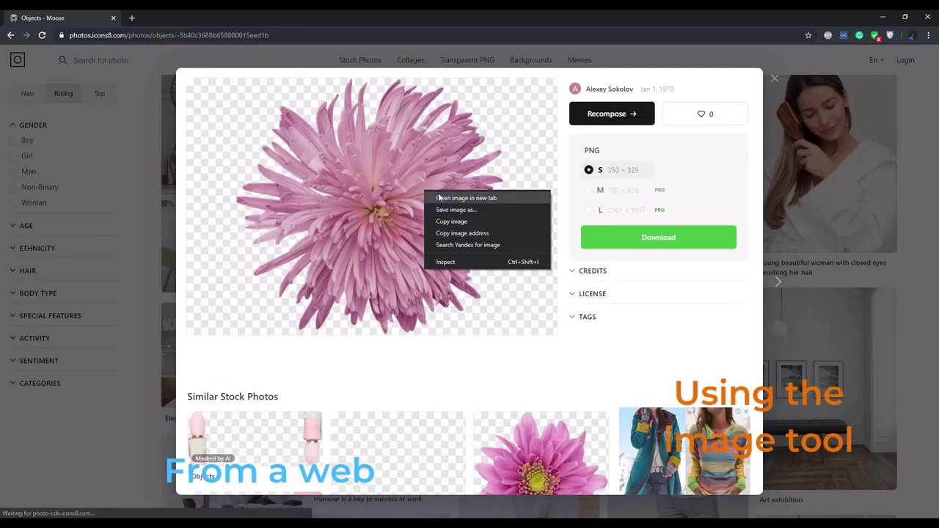
{"action": "left_click", "coordinate": [478, 233]}
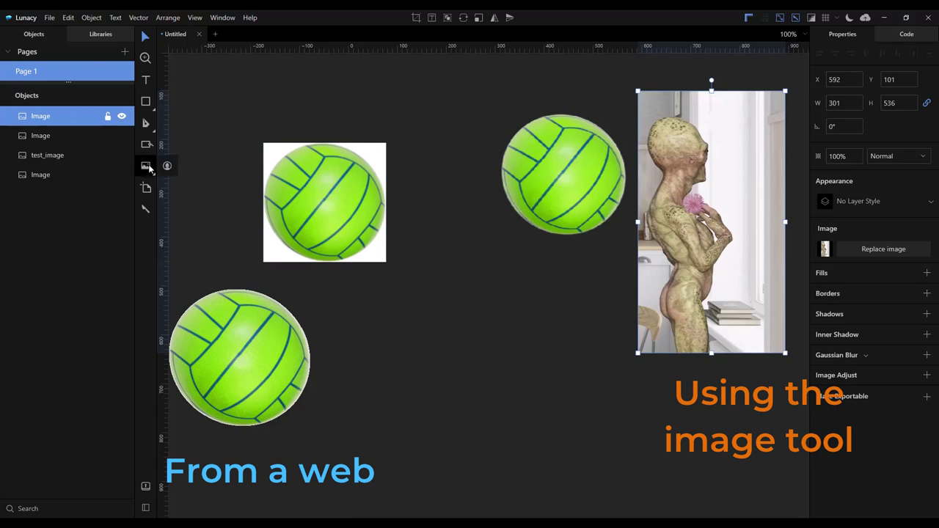
Step: In Lunacy, load the flower with the Image tool from the copied address and place it about 364 × 342 below the balls
{"action": "left_click", "coordinate": [146, 165]}
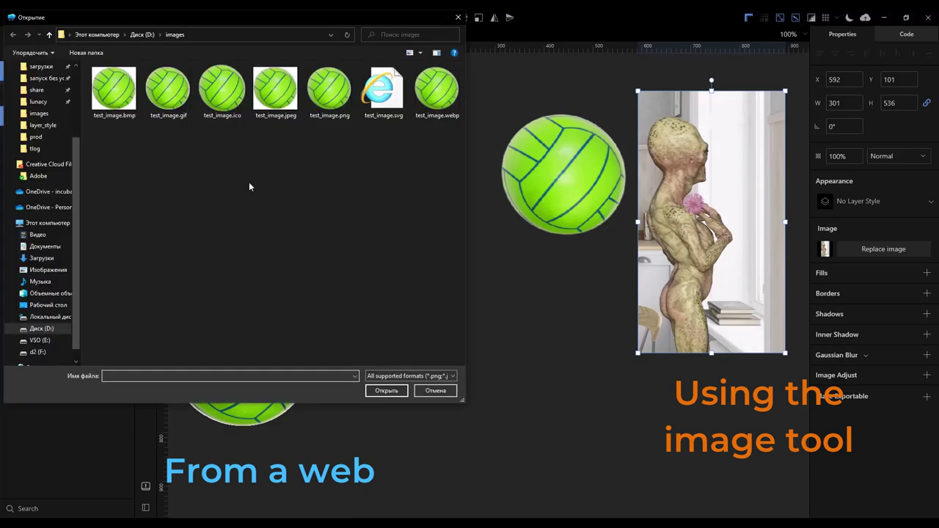
{"action": "right_click", "coordinate": [164, 375]}
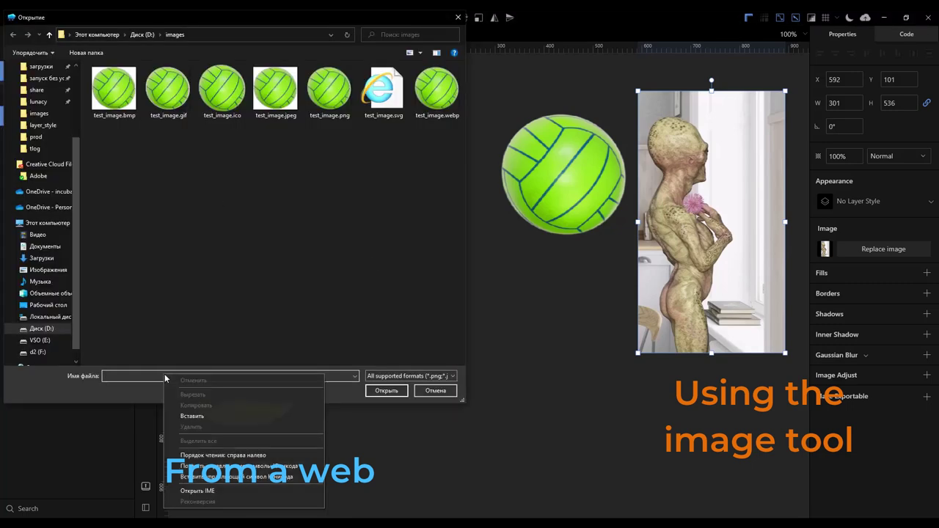
{"action": "left_click", "coordinate": [211, 417]}
{"action": "key", "text": "Return"}
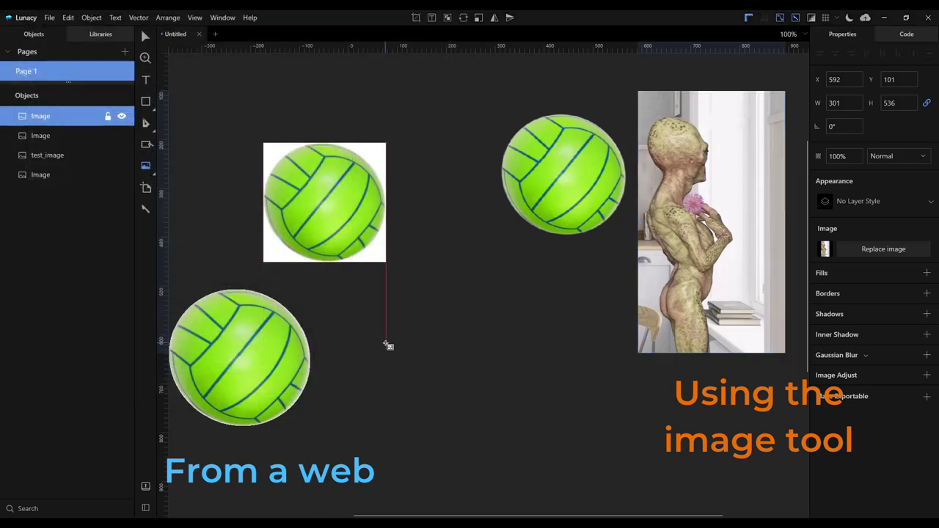
{"action": "left_click_drag", "start_coordinate": [395, 290], "coordinate": [574, 464]}
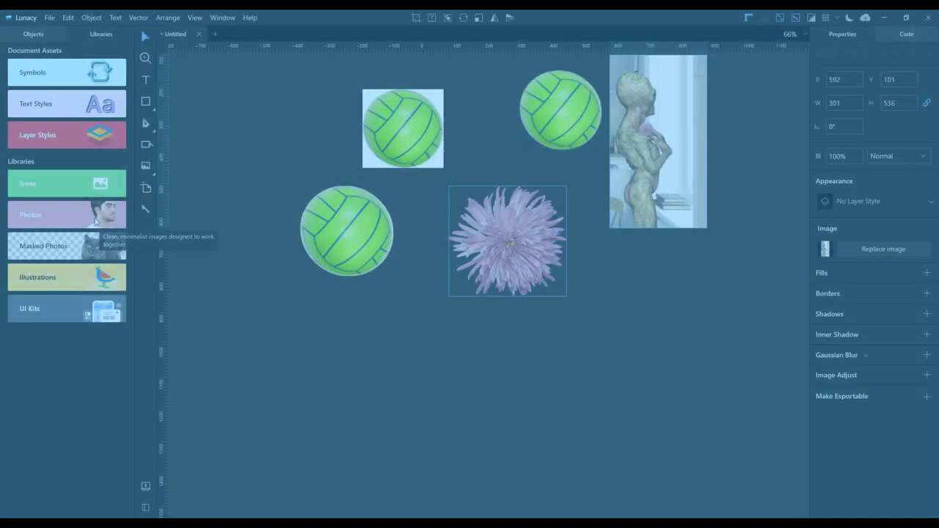
Step: Place the photo of the suited man and woman in red from the Photos library's Couple category below the flower
{"action": "left_click", "coordinate": [95, 212]}
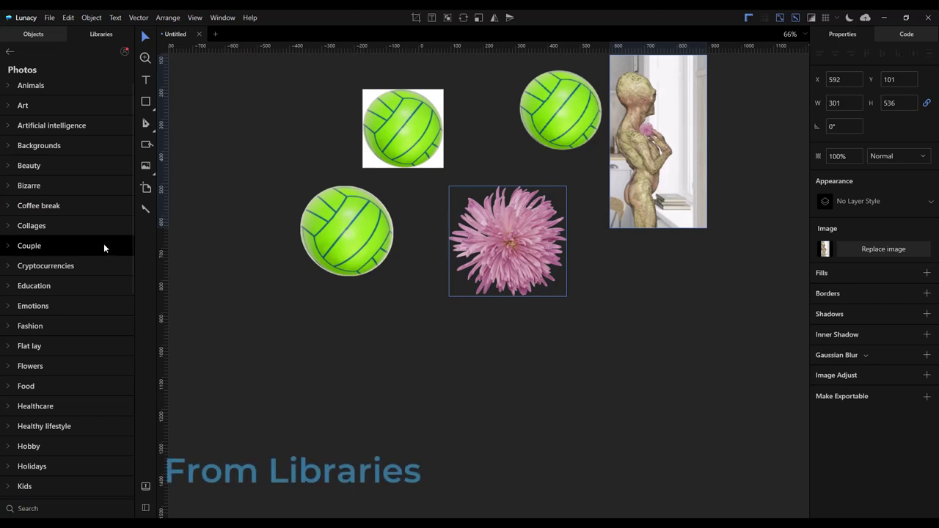
{"action": "left_click", "coordinate": [103, 245]}
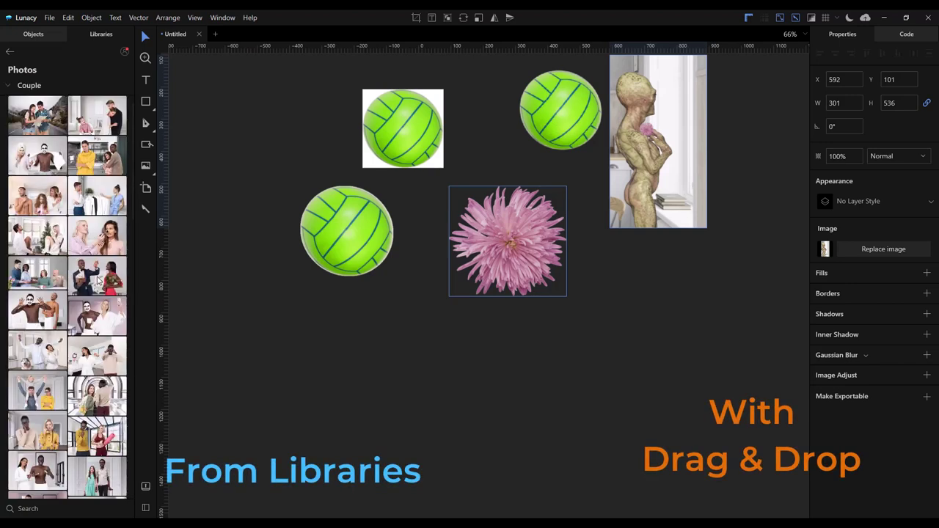
{"action": "left_click_drag", "start_coordinate": [99, 279], "coordinate": [603, 420]}
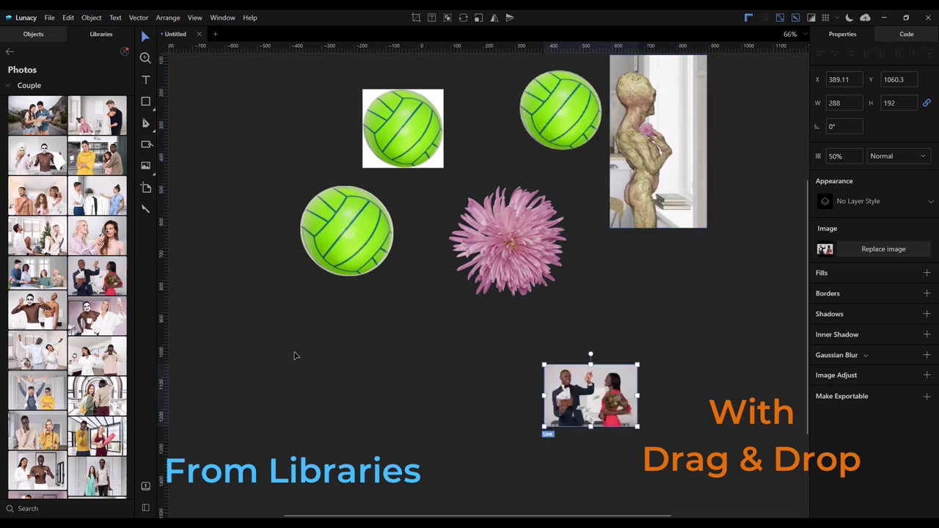
Step: Insert the cutout of the man in a blue suit from the Models category of the Masked Photos library
{"action": "left_click", "coordinate": [9, 53]}
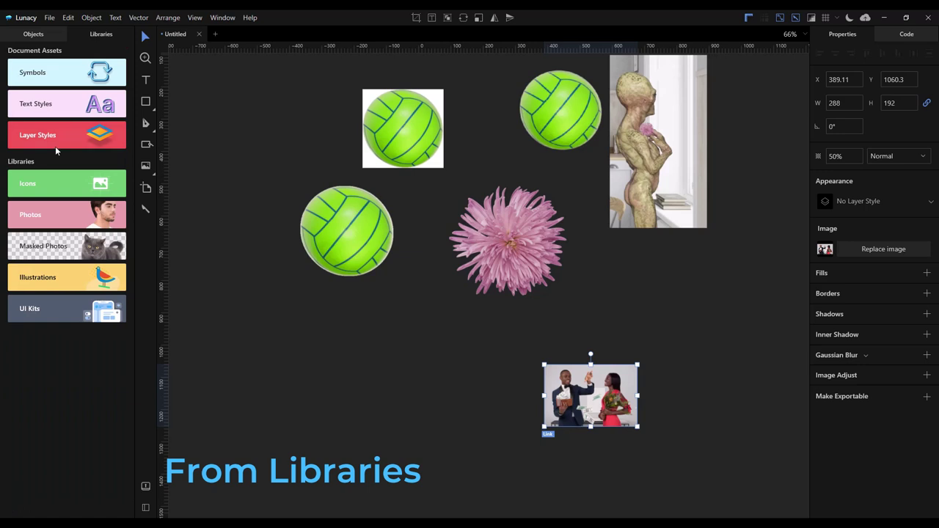
{"action": "left_click", "coordinate": [80, 247]}
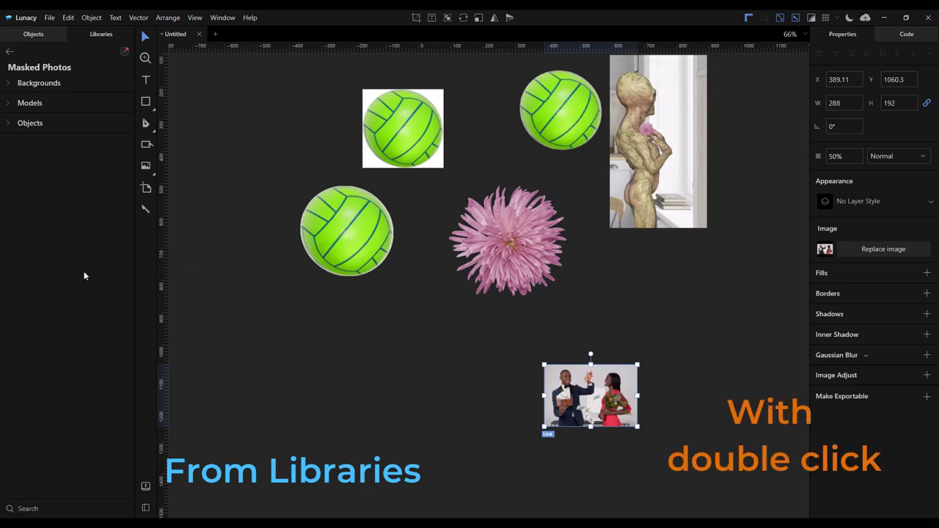
{"action": "left_click", "coordinate": [35, 105]}
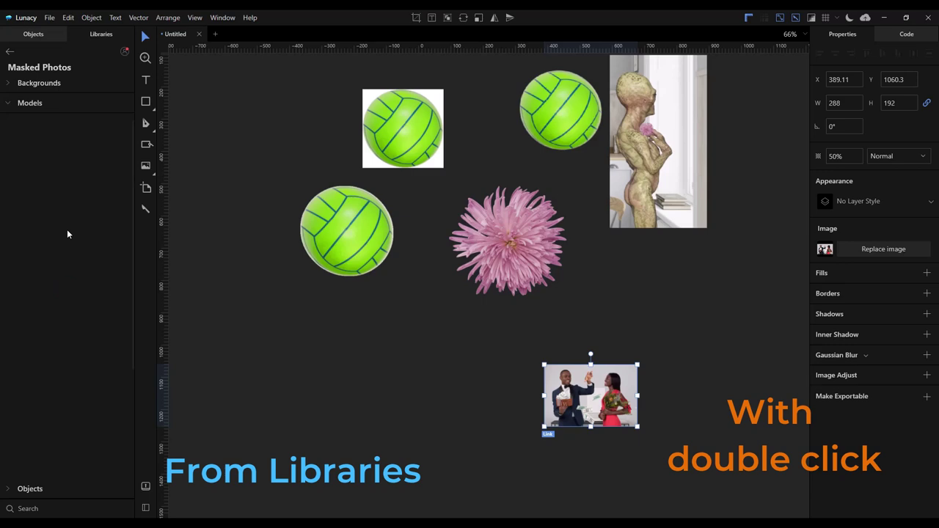
{"action": "double_click", "coordinate": [107, 221]}
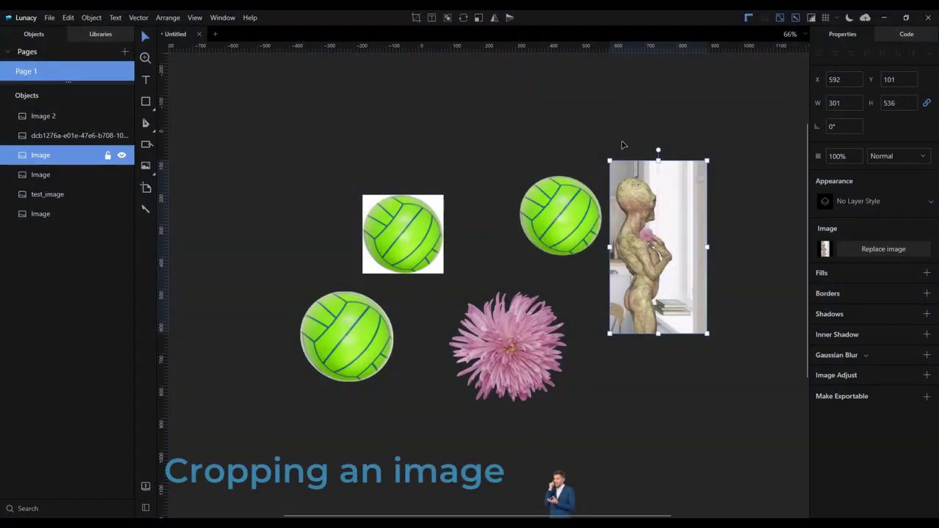
Step: Crop the figure photo to about 207 × 441 with its crop area at X 8, Y 47, and apply the edit
{"action": "left_click", "coordinate": [416, 20]}
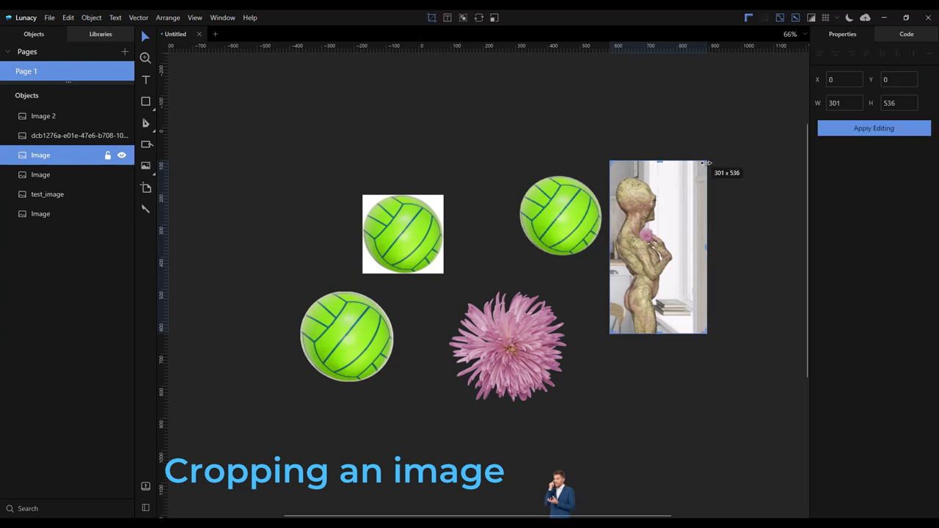
{"action": "left_click_drag", "start_coordinate": [708, 242], "coordinate": [679, 250]}
{"action": "left_click_drag", "start_coordinate": [644, 161], "coordinate": [644, 174]}
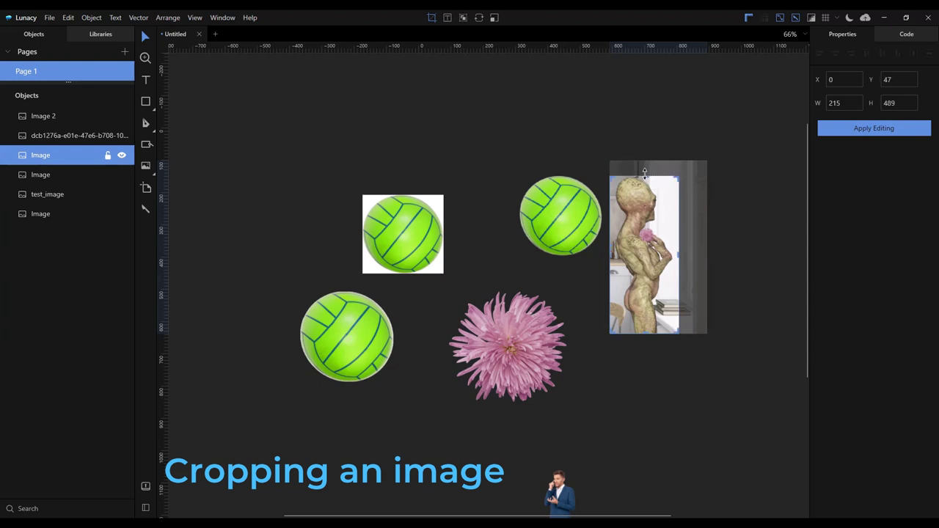
{"action": "left_click_drag", "start_coordinate": [608, 334], "coordinate": [612, 321]}
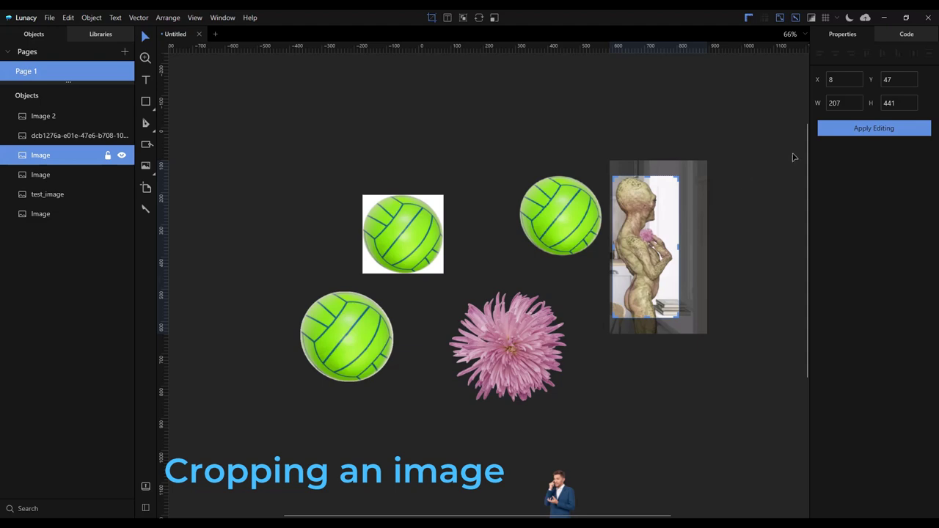
{"action": "left_click", "coordinate": [834, 128]}
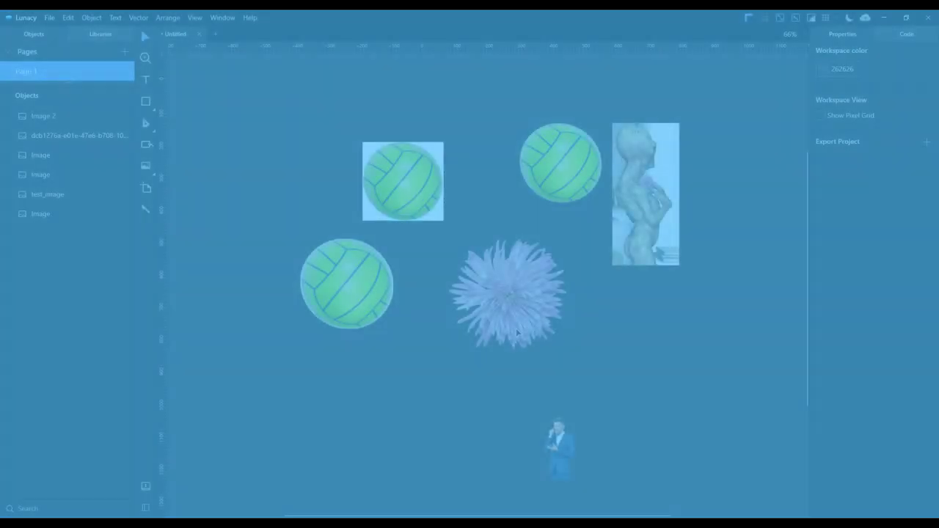
Step: Add an Image Adjust effect to the flower with hue 25, saturation 36, brightness -31 and contrast 50
{"action": "left_click", "coordinate": [517, 333]}
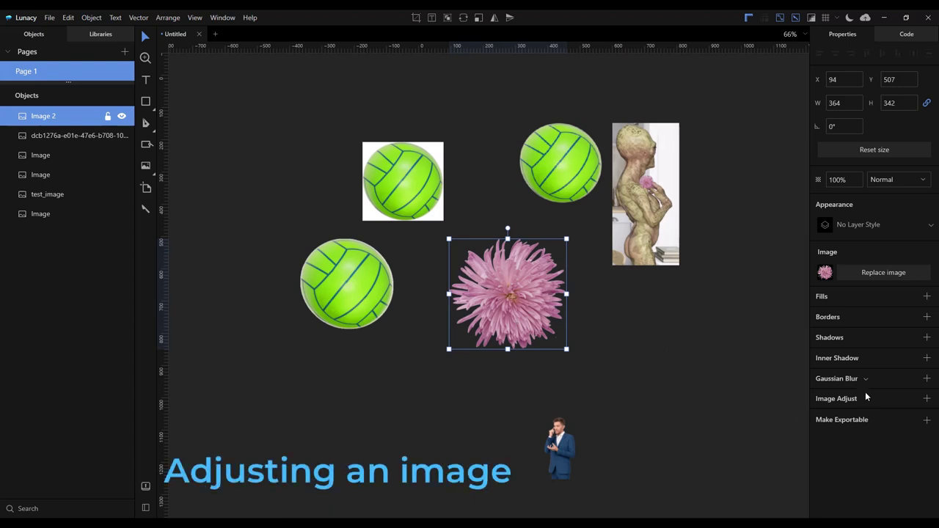
{"action": "left_click", "coordinate": [922, 399]}
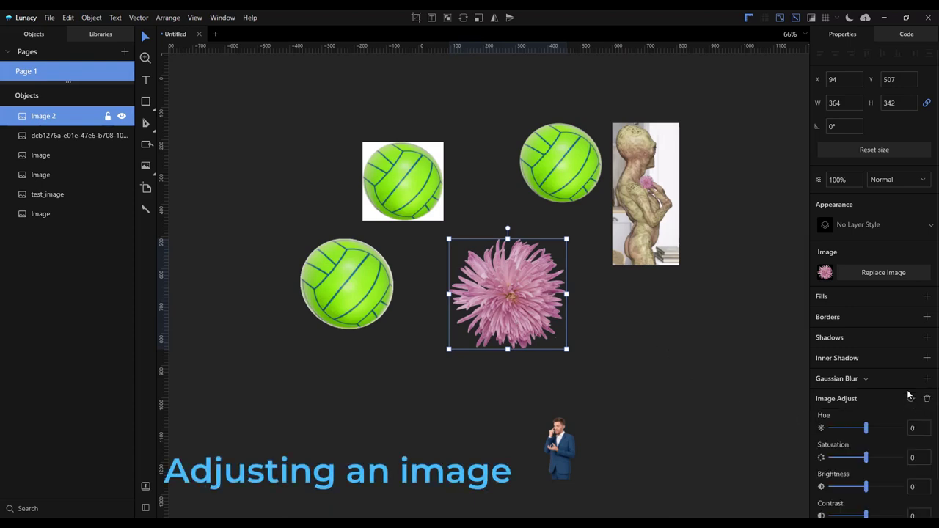
{"action": "scroll", "coordinate": [904, 389], "scroll_direction": "down", "scroll_amount": 1}
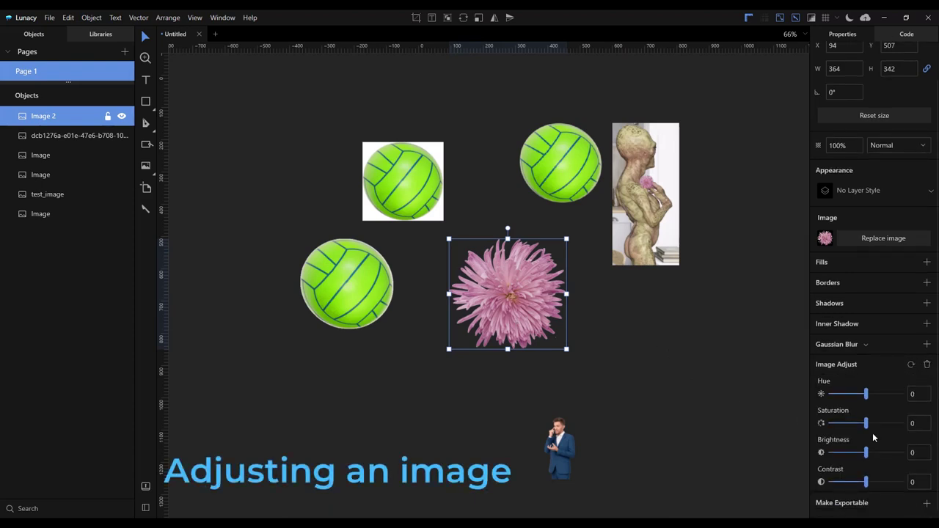
{"action": "left_click_drag", "start_coordinate": [866, 484], "coordinate": [879, 429]}
{"action": "left_click_drag", "start_coordinate": [866, 395], "coordinate": [875, 395]}
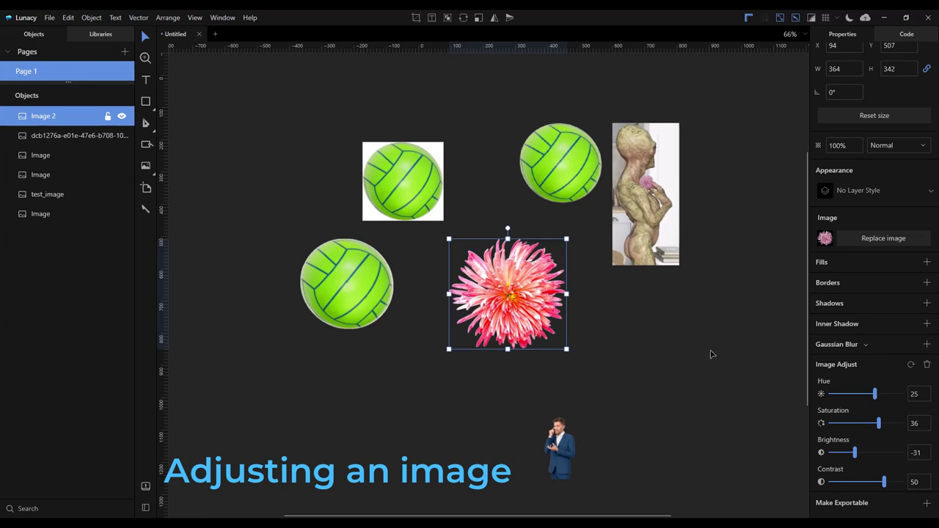
{"action": "left_click", "coordinate": [720, 360]}
Step: Remove the Image Adjust effect from the flower image
{"action": "left_click", "coordinate": [531, 311]}
{"action": "left_click", "coordinate": [927, 364]}
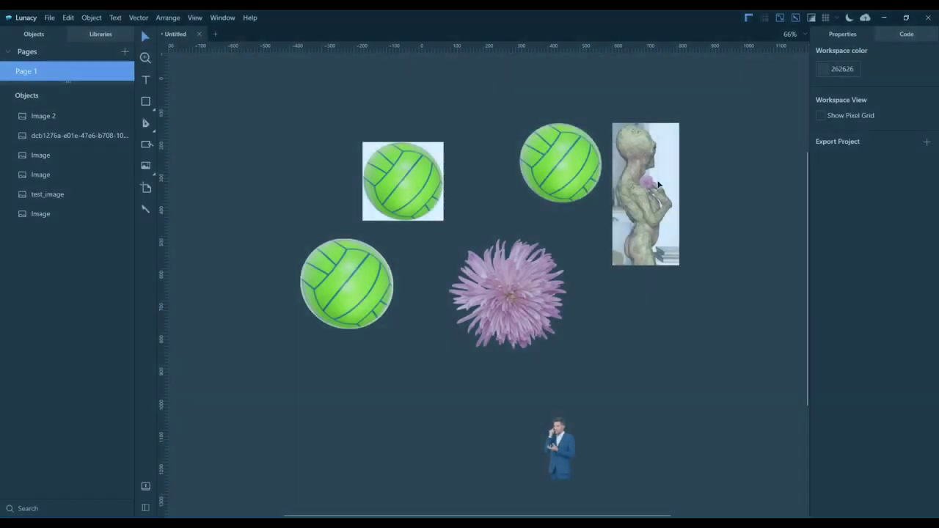
Step: Make the cropped figure photo exportable and export it at 1x as Image.png into the 081219-1 folder
{"action": "left_click", "coordinate": [658, 184]}
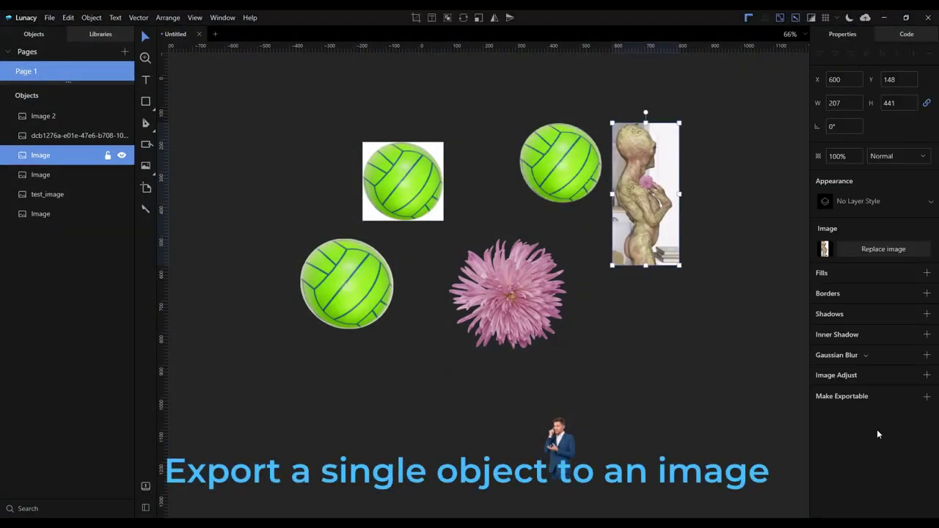
{"action": "left_click", "coordinate": [926, 396]}
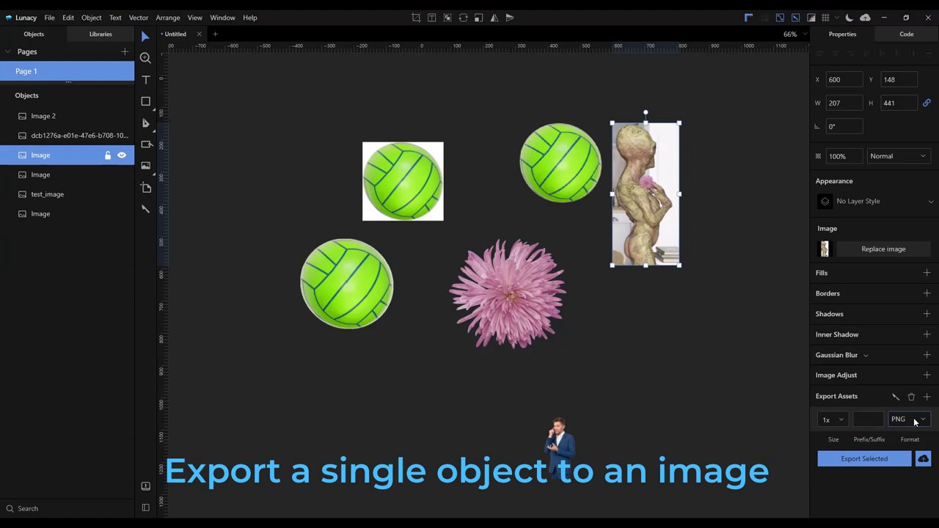
{"action": "left_click", "coordinate": [882, 458]}
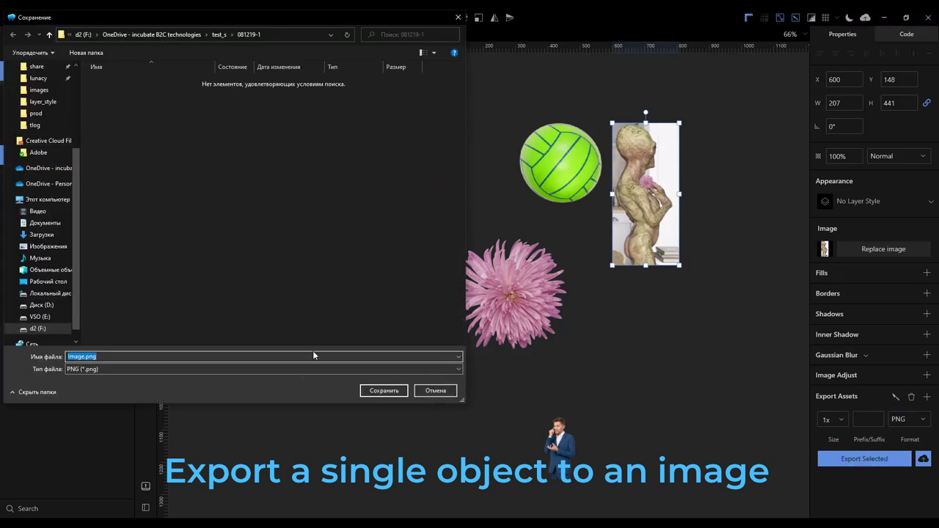
{"action": "left_click", "coordinate": [376, 393]}
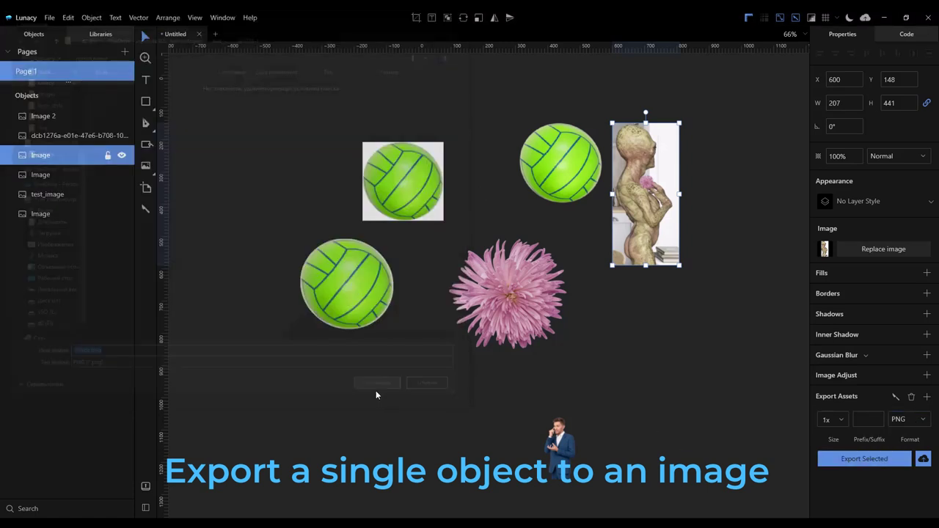
Step: Set the figure photo's export format to SVG and make the ball beside it exportable as PDF
{"action": "left_click", "coordinate": [900, 419]}
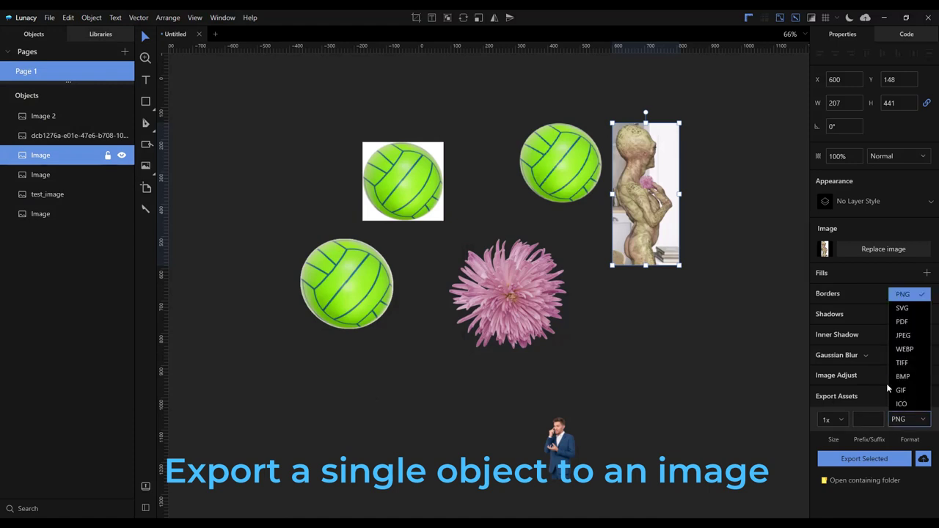
{"action": "left_click", "coordinate": [902, 318]}
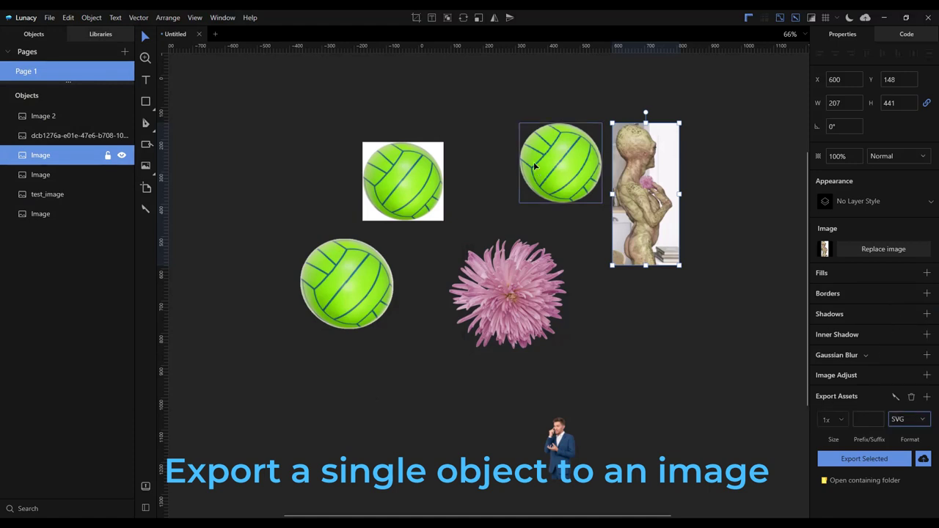
{"action": "left_click", "coordinate": [565, 164]}
{"action": "left_click", "coordinate": [926, 396]}
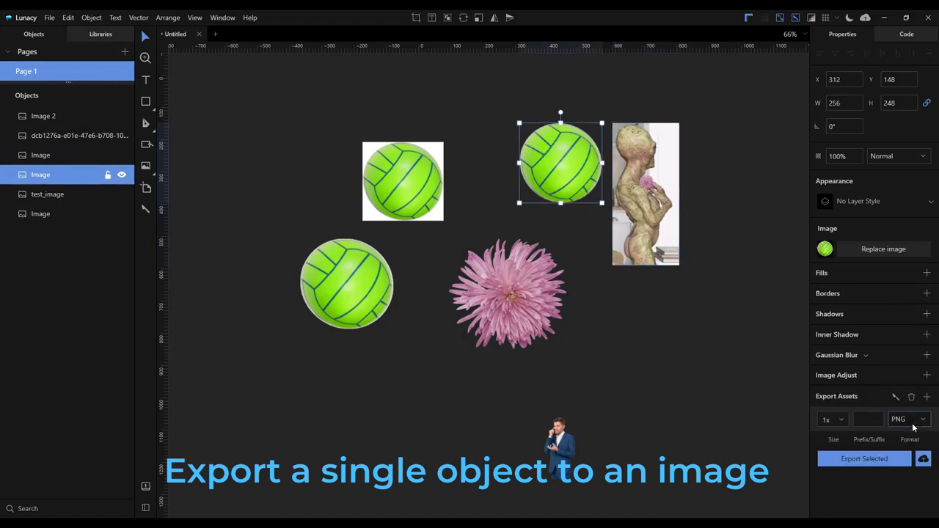
{"action": "left_click", "coordinate": [909, 419]}
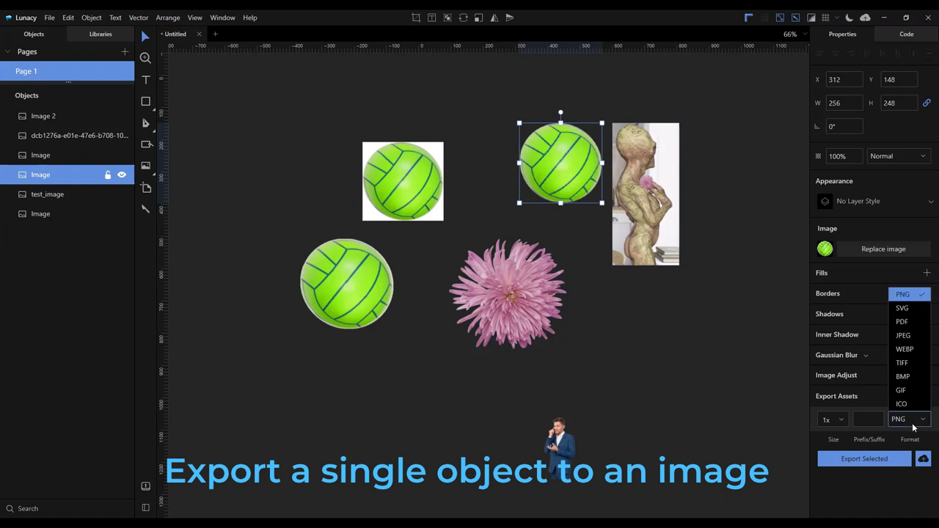
{"action": "left_click", "coordinate": [902, 322]}
Step: Make the pink flower image exportable in JPEG format
{"action": "left_click", "coordinate": [531, 291]}
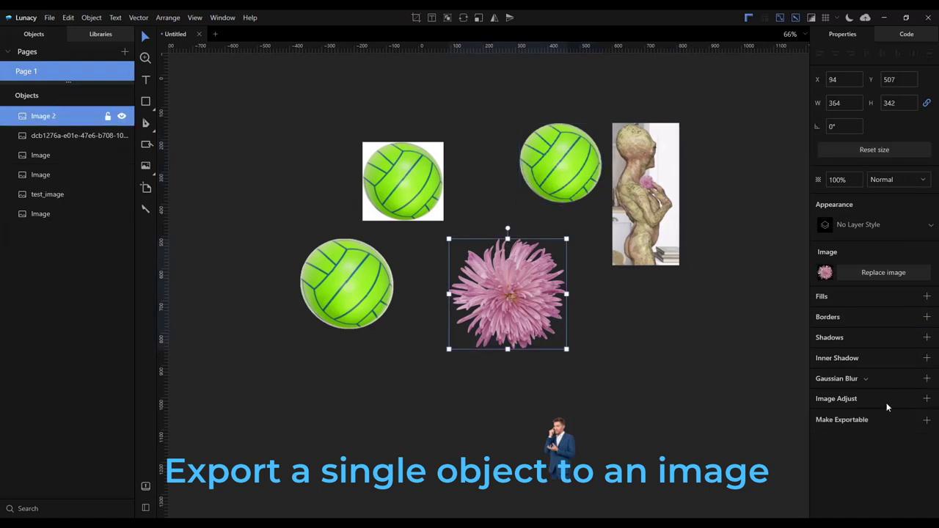
{"action": "left_click", "coordinate": [927, 419]}
{"action": "left_click", "coordinate": [895, 445]}
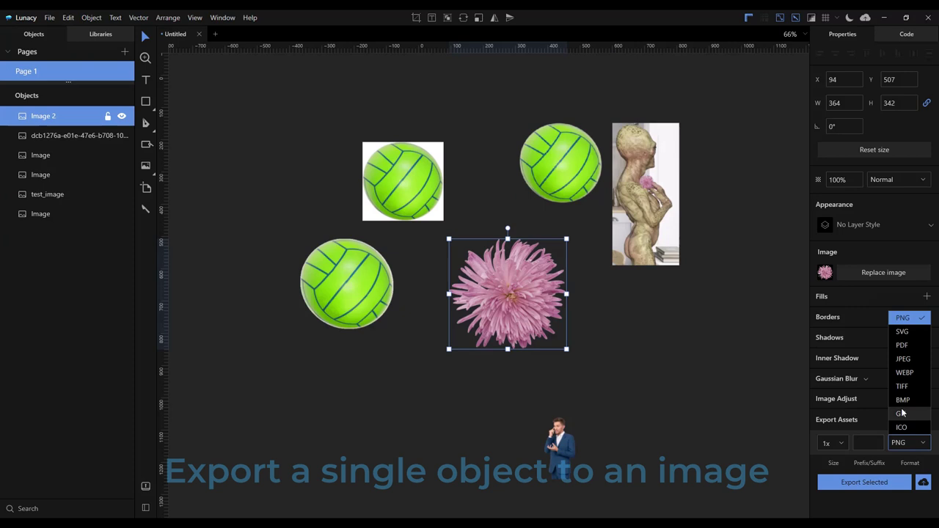
{"action": "left_click", "coordinate": [903, 359]}
Step: Make the cutout of the man in the blue suit exportable in WEBP format and deselect it
{"action": "left_click", "coordinate": [557, 440]}
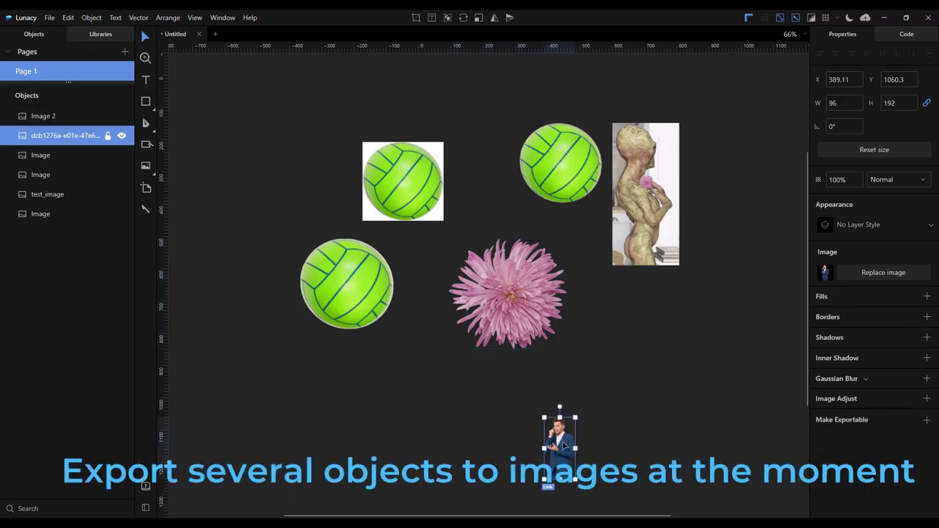
{"action": "left_click", "coordinate": [927, 419]}
{"action": "left_click", "coordinate": [908, 443]}
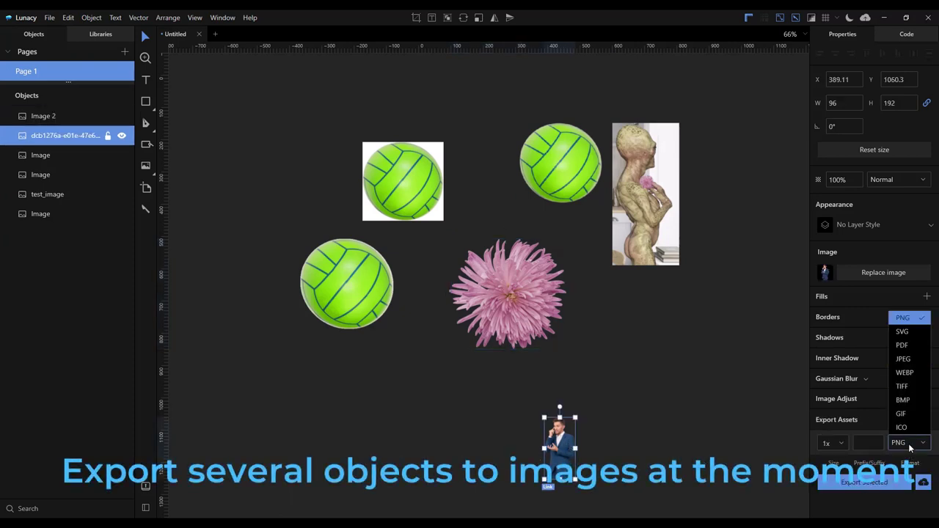
{"action": "left_click", "coordinate": [916, 373]}
{"action": "left_click", "coordinate": [721, 205]}
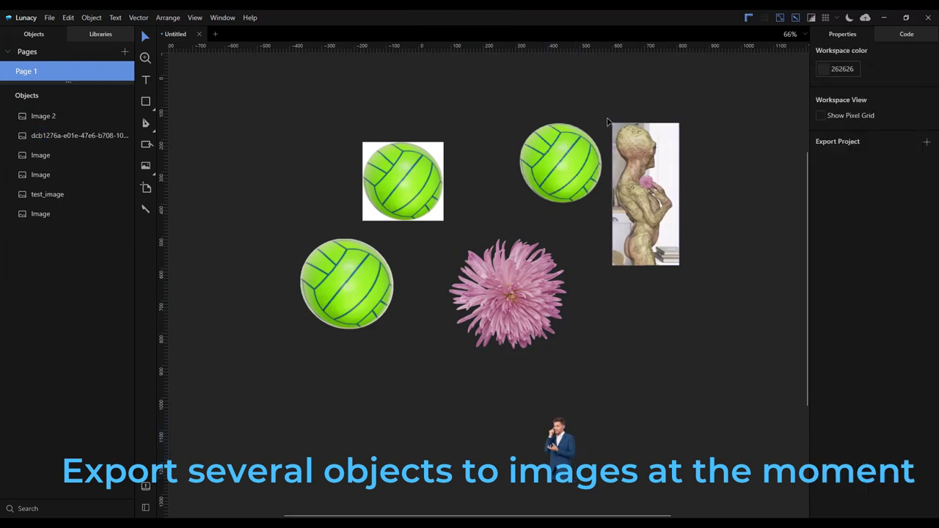
Step: Make the ball image with the white background exportable in TIFF format
{"action": "left_click", "coordinate": [427, 182]}
{"action": "left_click", "coordinate": [926, 420]}
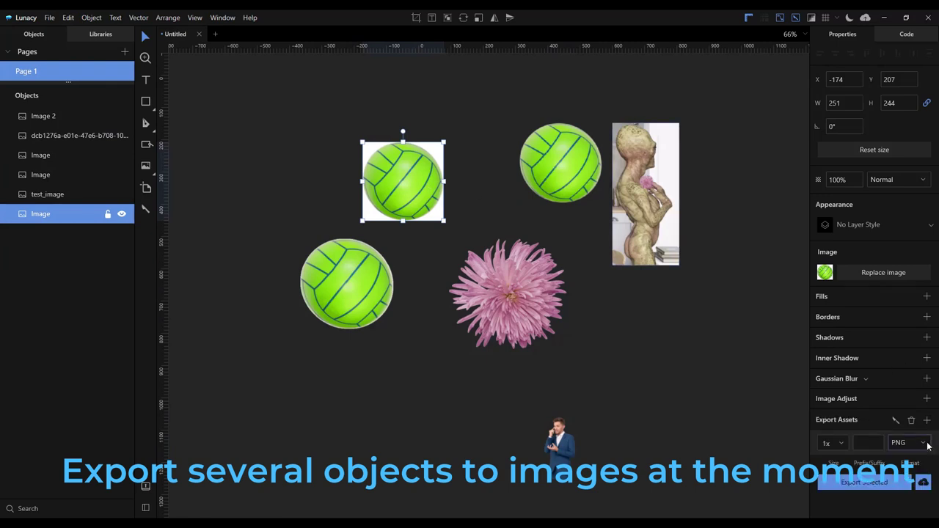
{"action": "left_click", "coordinate": [924, 444]}
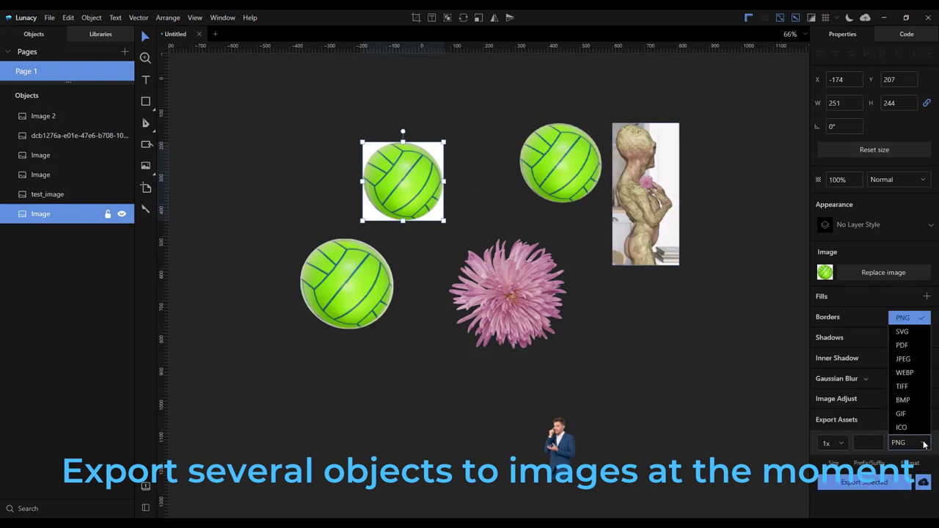
{"action": "left_click", "coordinate": [920, 386]}
Step: Make the test_image ball exportable in BMP format and clear the selection
{"action": "key", "text": "shift+Tab"}
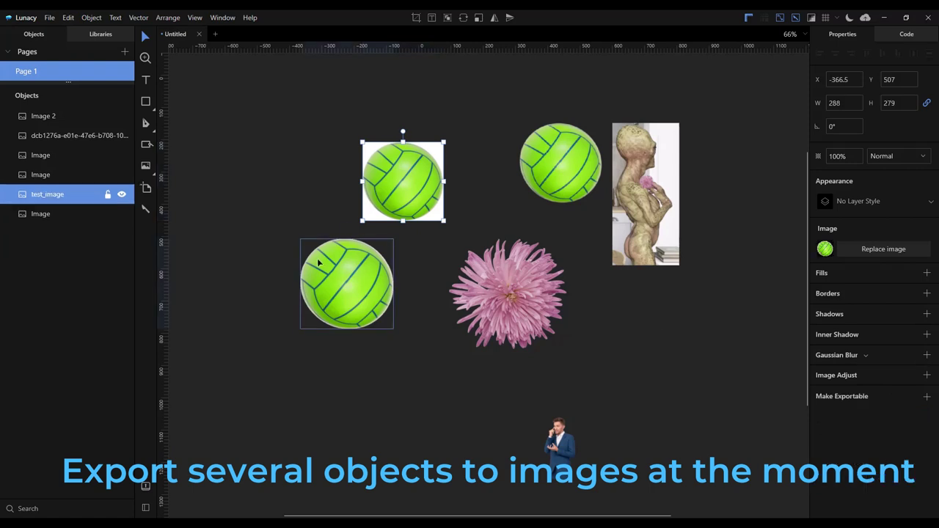
{"action": "left_click", "coordinate": [925, 397]}
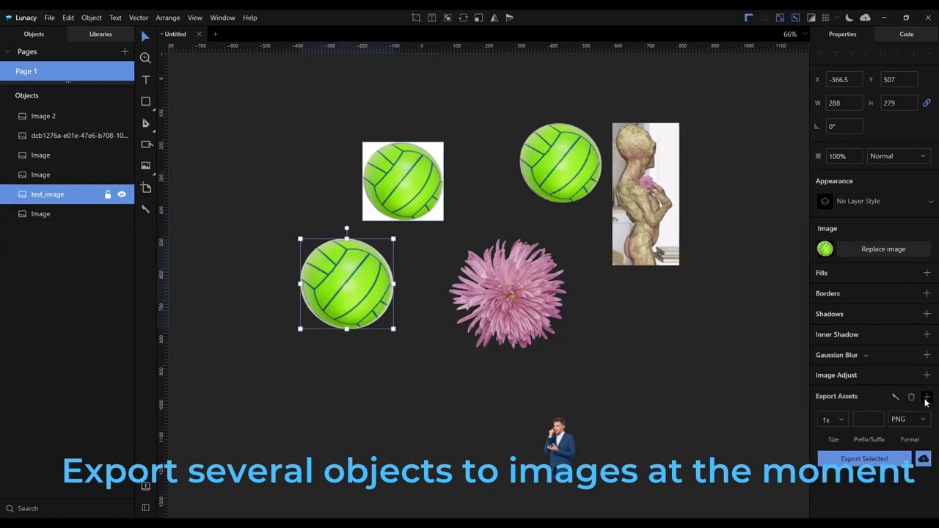
{"action": "left_click", "coordinate": [918, 419]}
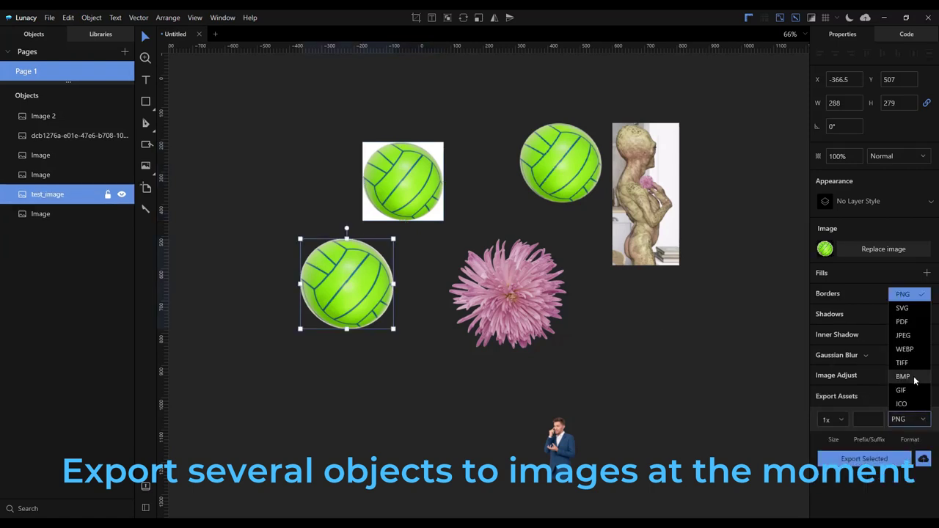
{"action": "left_click", "coordinate": [914, 379]}
{"action": "left_click", "coordinate": [671, 432]}
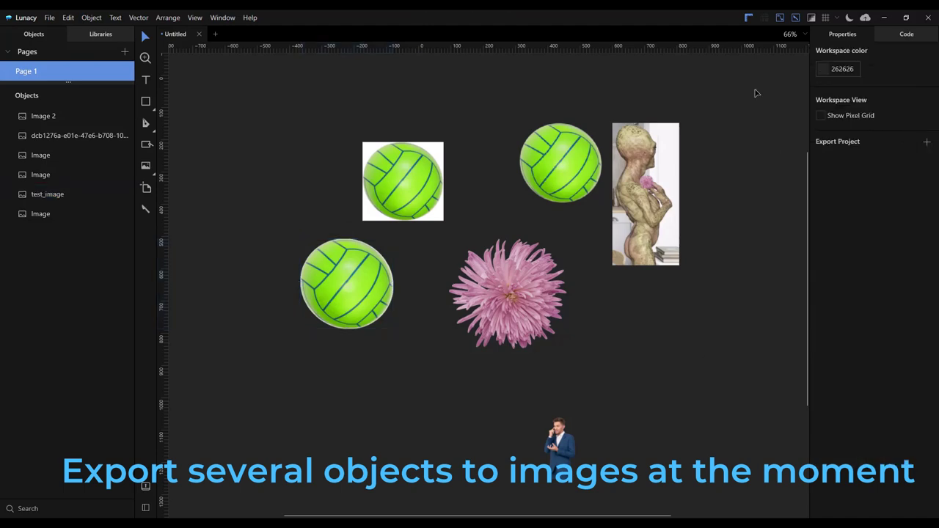
Step: Select all six images, export them in their assigned formats to the 081219-1 folder, and check the exported files
{"action": "left_click_drag", "start_coordinate": [755, 90], "coordinate": [322, 467]}
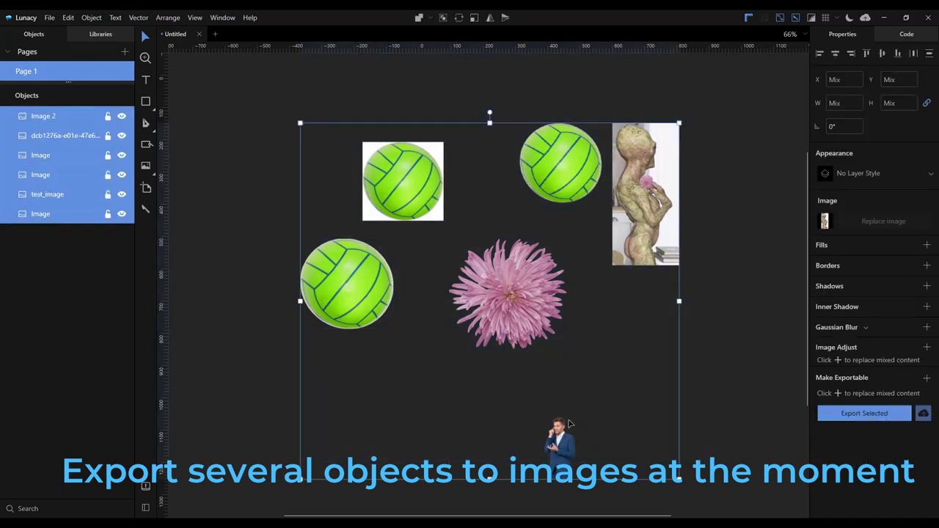
{"action": "left_click", "coordinate": [845, 414]}
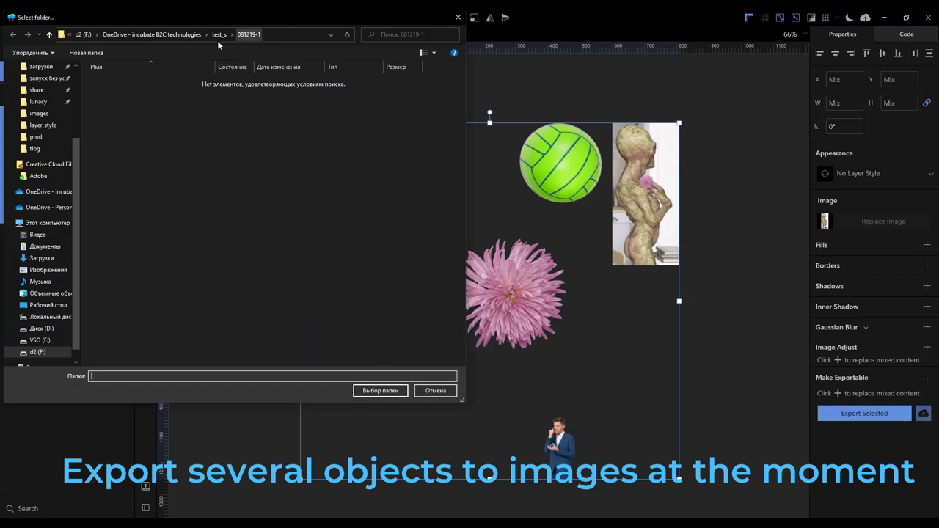
{"action": "left_click", "coordinate": [383, 391]}
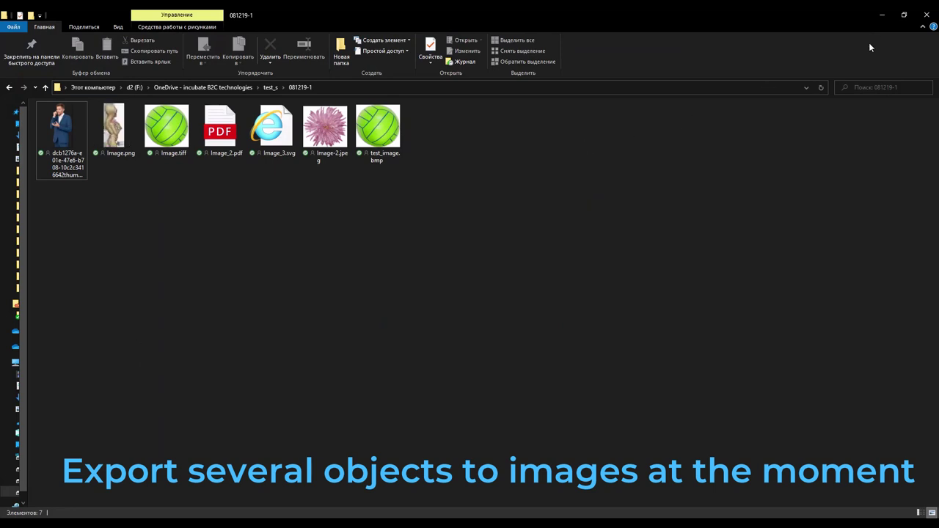
{"action": "left_click", "coordinate": [885, 15]}
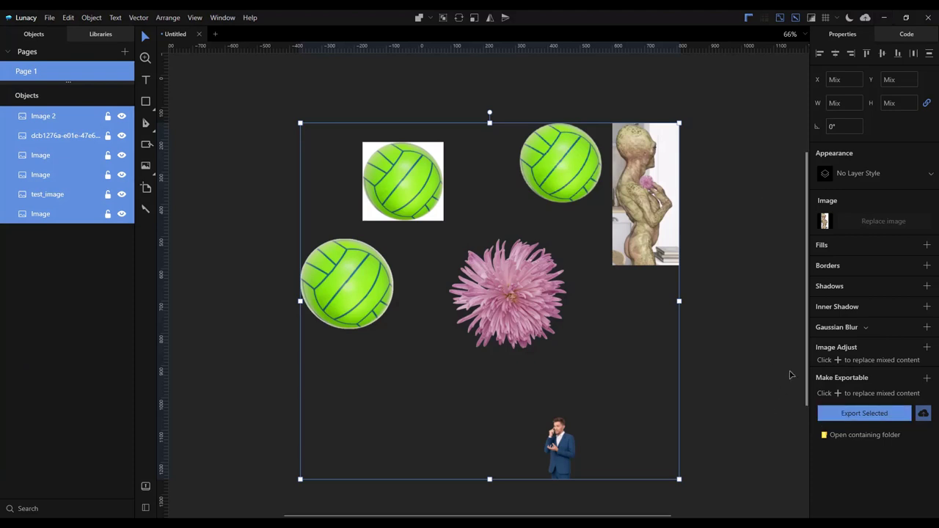
Step: Replace the mixed export settings of all six images with one preset, remove it, and deselect the images
{"action": "left_click", "coordinate": [926, 377]}
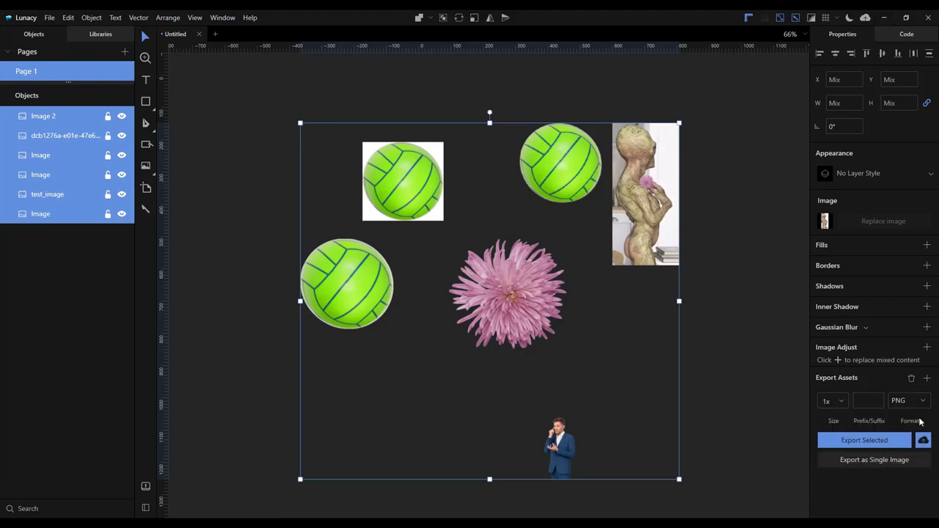
{"action": "left_click", "coordinate": [910, 377]}
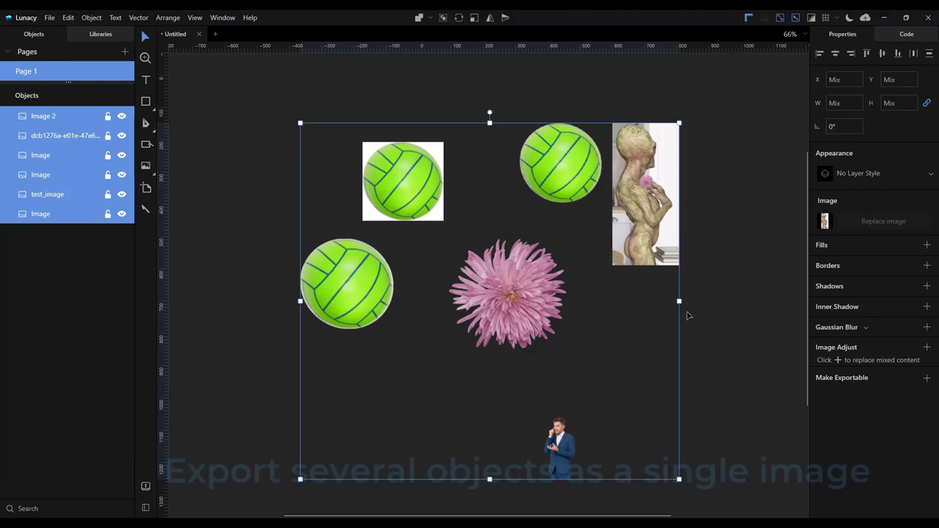
{"action": "left_click", "coordinate": [712, 310]}
Step: Select all six images, make them exportable as PNG, and export them as a single image named combo_image
{"action": "left_click_drag", "start_coordinate": [718, 73], "coordinate": [293, 465]}
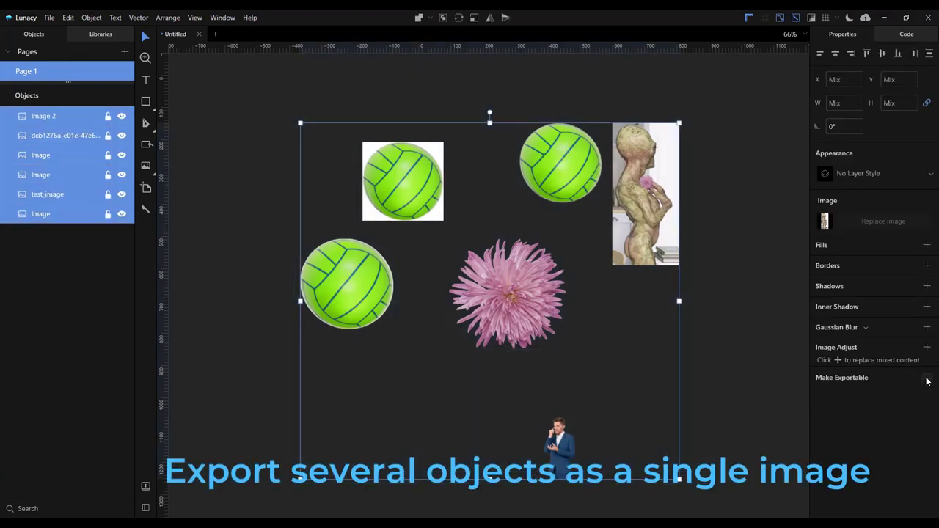
{"action": "left_click", "coordinate": [926, 378]}
{"action": "left_click", "coordinate": [874, 460]}
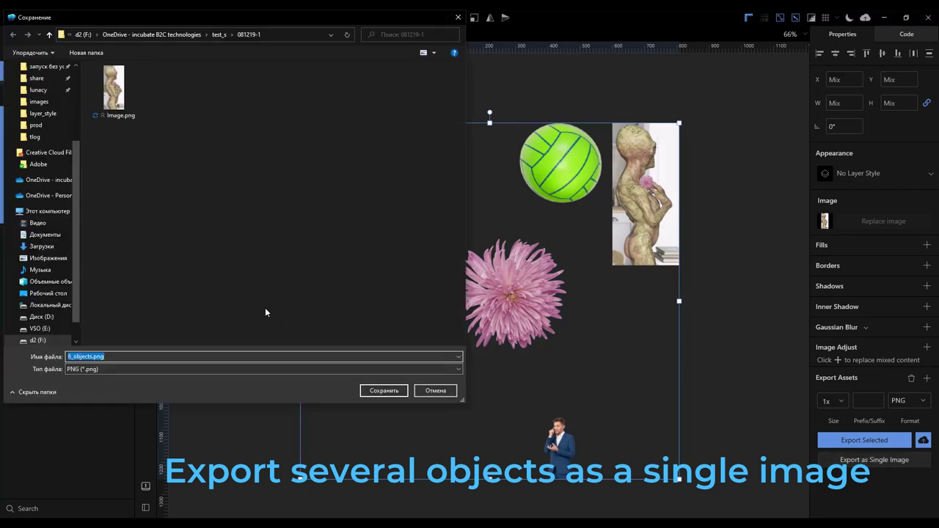
{"action": "type", "text": "combo_image"}
{"action": "key", "text": "Return"}
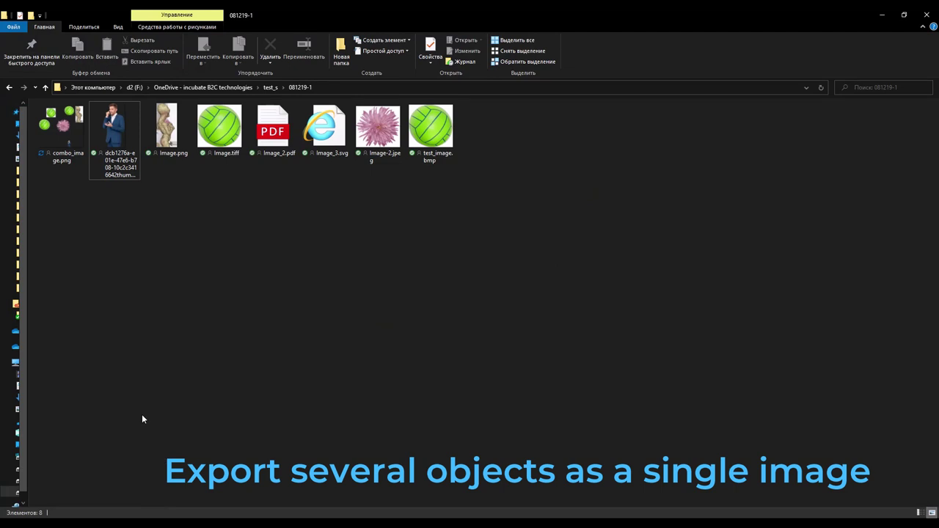
Step: Open the exported combo_image.png from its folder to view the combined picture
{"action": "left_click", "coordinate": [69, 131]}
{"action": "key", "text": "Return"}
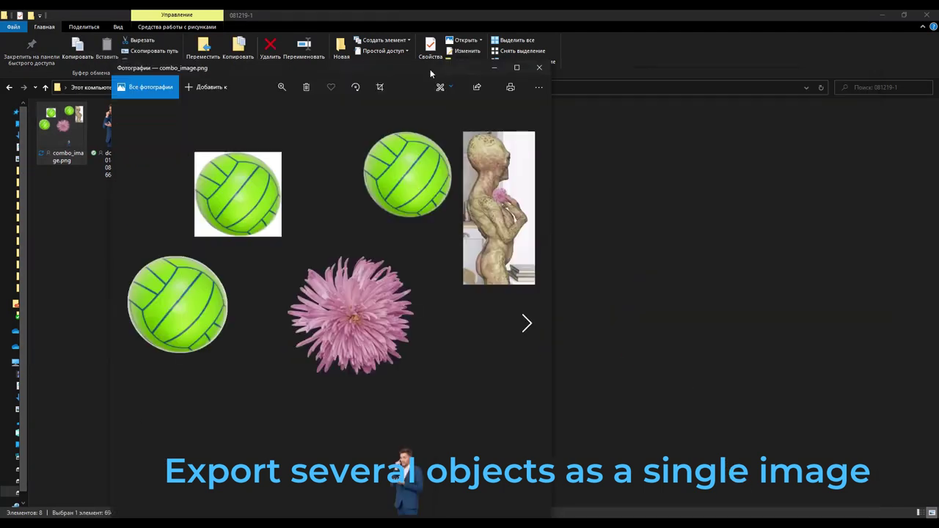
{"action": "double_click", "coordinate": [528, 43]}
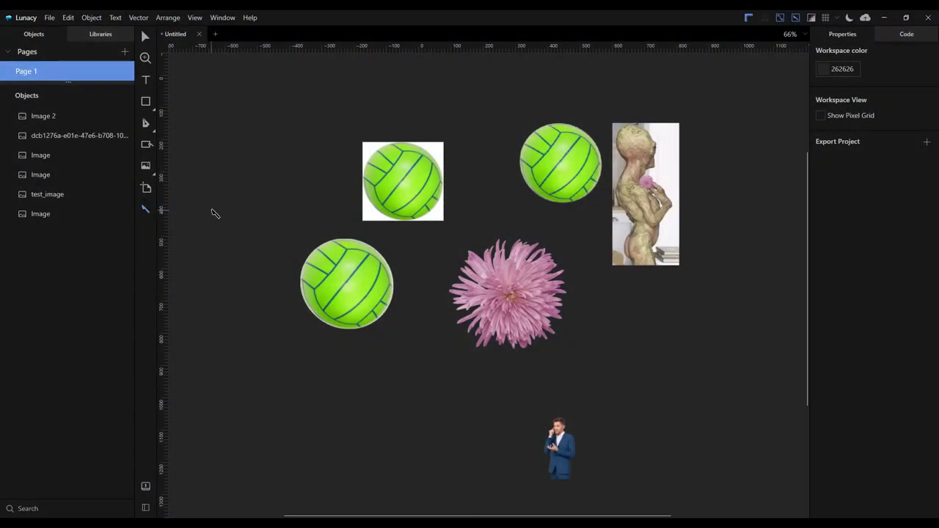
Step: Draw a slice about 1120 × 536 over the balls and the flower's upper edge, and export it in ICO format as Slice.ico
{"action": "left_click_drag", "start_coordinate": [226, 101], "coordinate": [587, 274]}
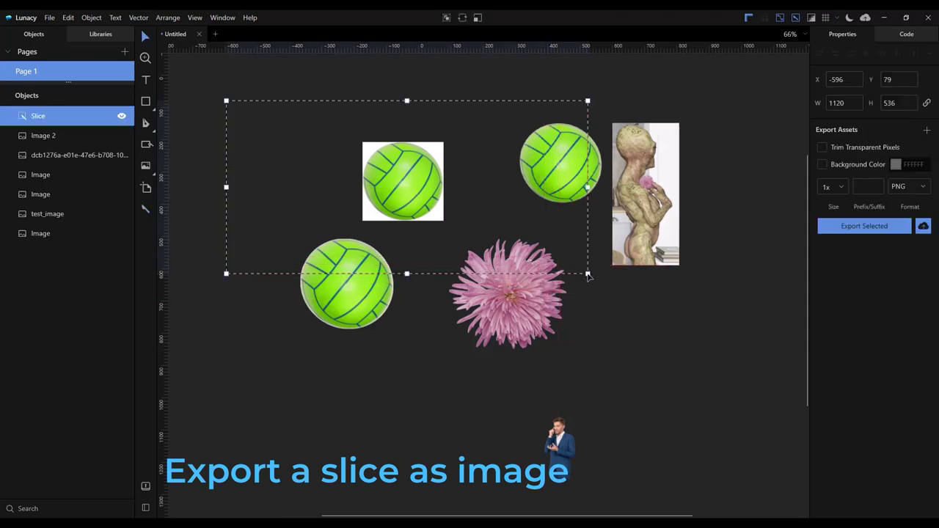
{"action": "left_click", "coordinate": [874, 225]}
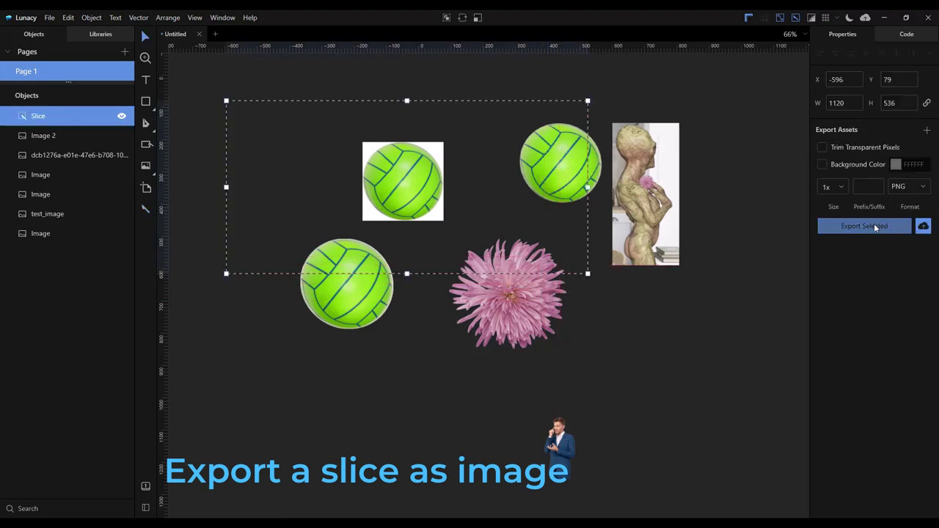
{"action": "left_click", "coordinate": [908, 187]}
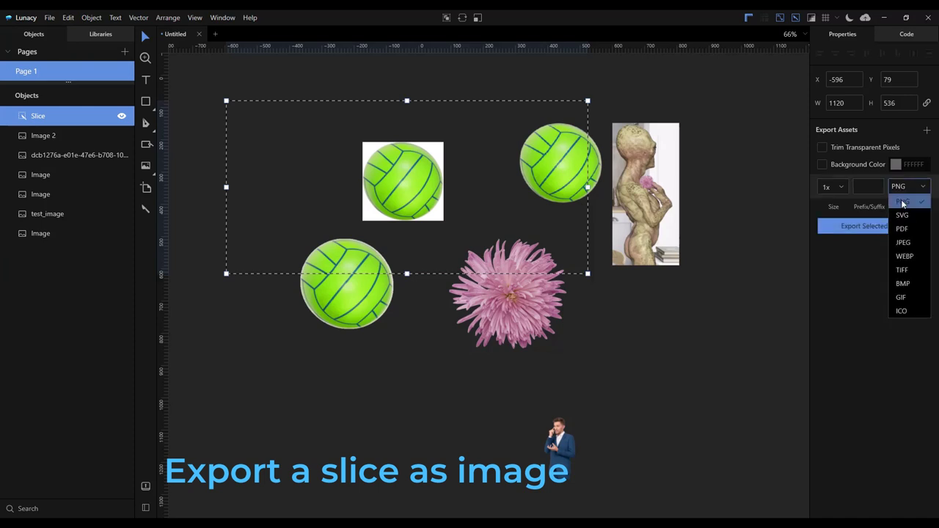
{"action": "left_click", "coordinate": [900, 311]}
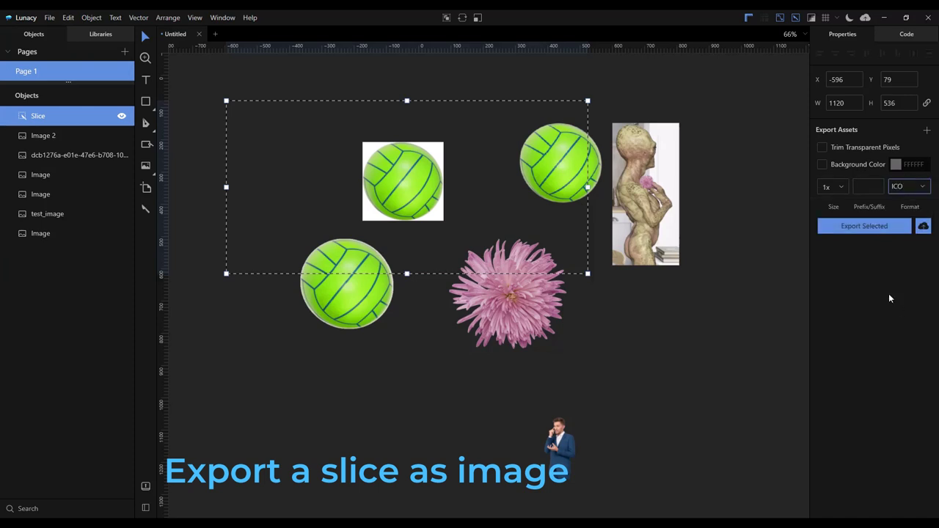
{"action": "left_click", "coordinate": [877, 227]}
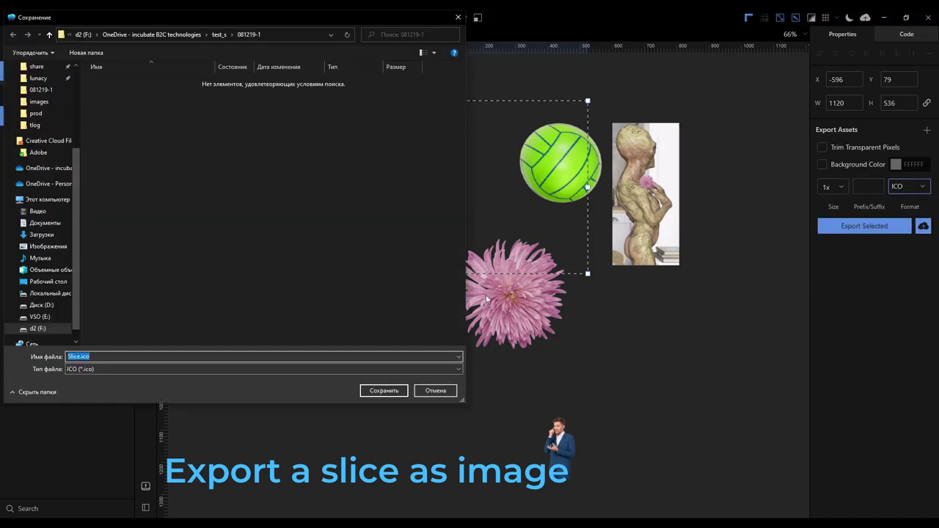
{"action": "left_click", "coordinate": [382, 391]}
Step: Open the exported Slice.ico from its containing folder to view it, close the picture, and return to the Lunacy document
{"action": "left_click", "coordinate": [862, 249]}
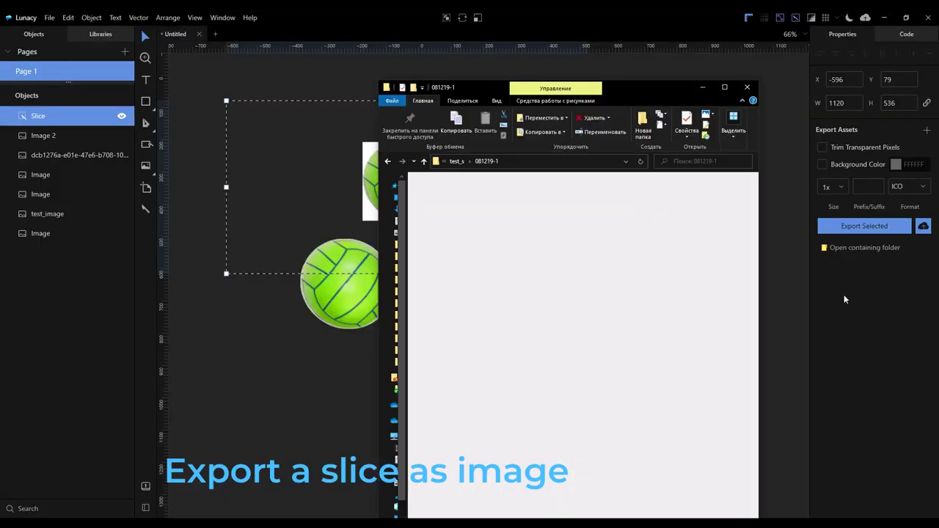
{"action": "left_click", "coordinate": [723, 90]}
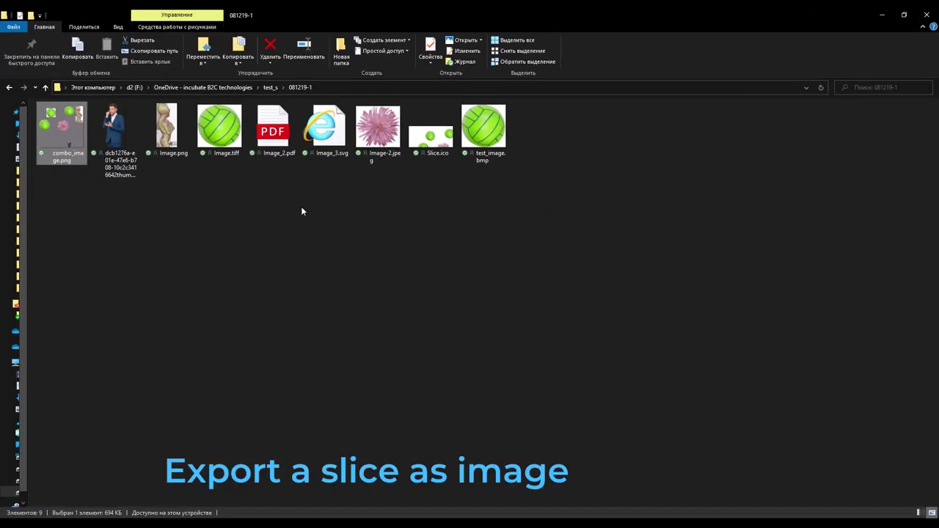
{"action": "left_click", "coordinate": [430, 136]}
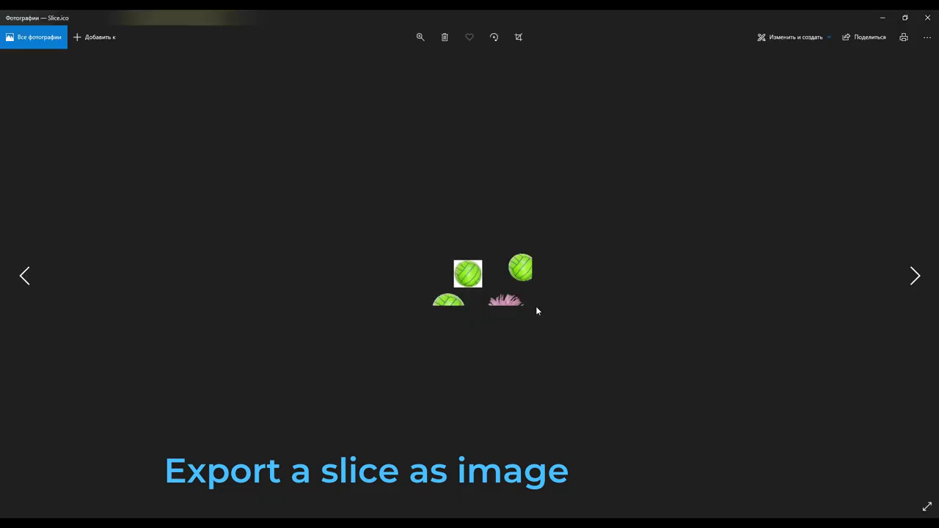
{"action": "left_click", "coordinate": [927, 17]}
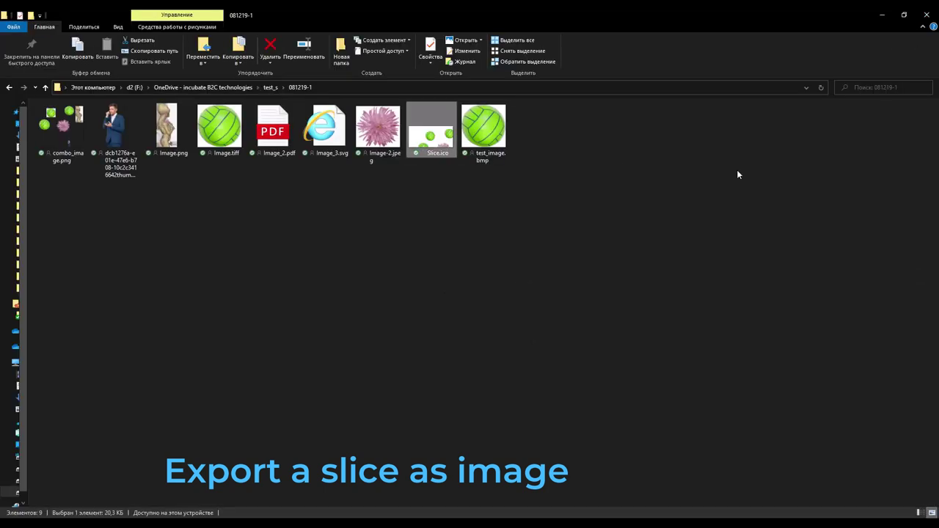
{"action": "left_click", "coordinate": [881, 14]}
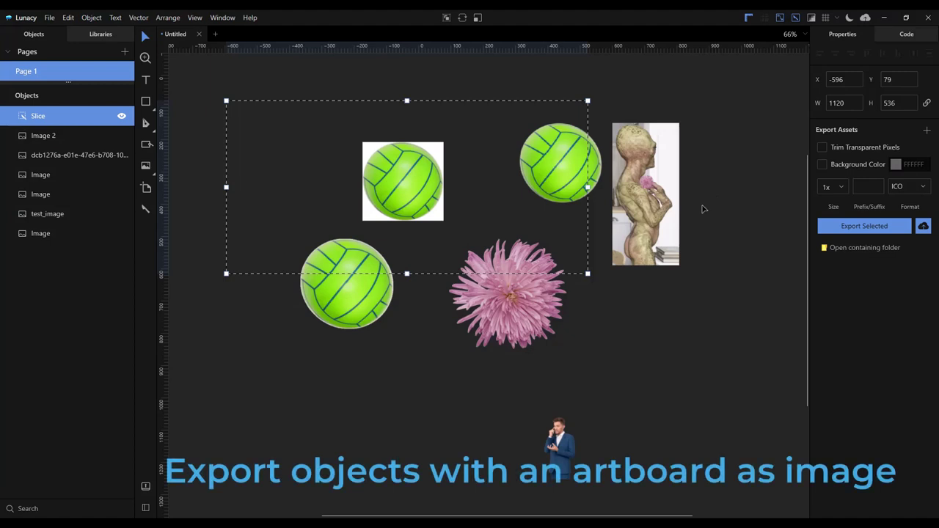
Step: Draw an artboard about 810 × 789 around the flower and the businessman, and move the statue image down partly into it
{"action": "scroll", "coordinate": [702, 208], "scroll_direction": "down", "scroll_amount": 2}
{"action": "key", "text": "a"}
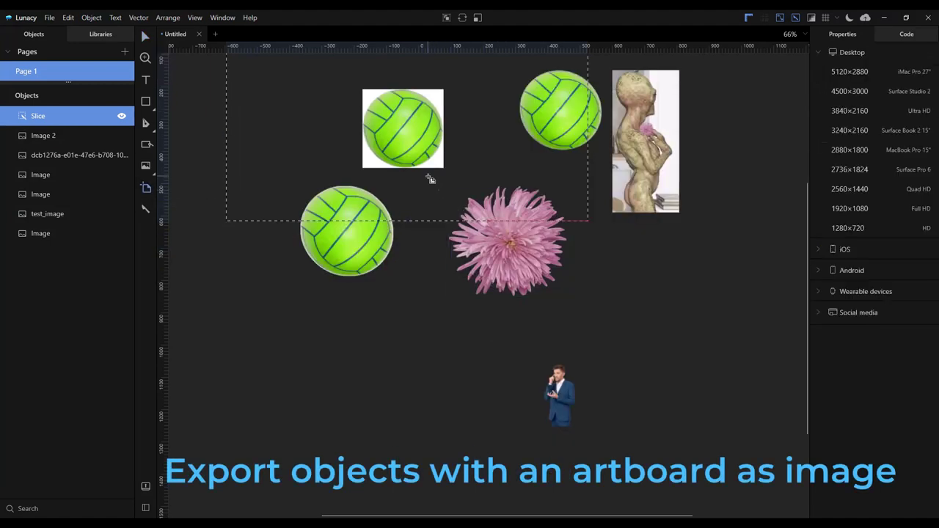
{"action": "left_click_drag", "start_coordinate": [428, 180], "coordinate": [689, 435]}
{"action": "left_click_drag", "start_coordinate": [642, 125], "coordinate": [644, 150]}
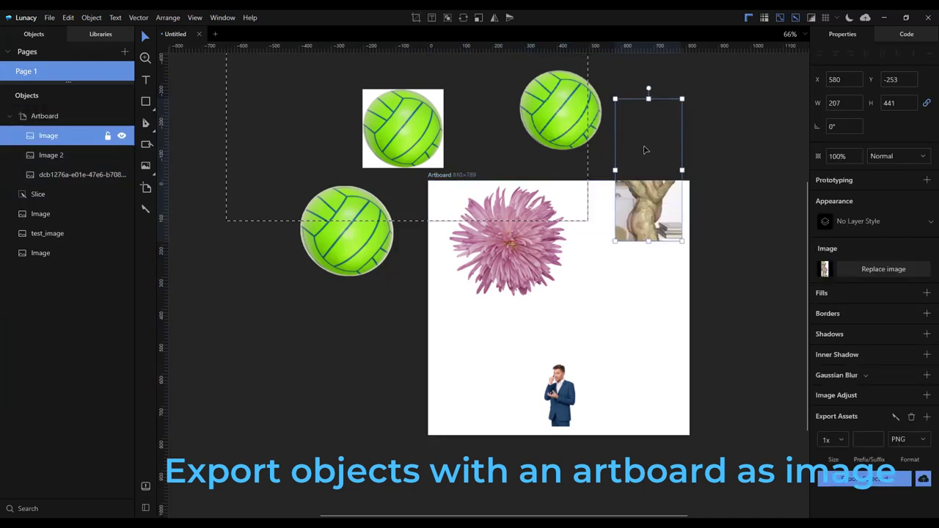
{"action": "left_click", "coordinate": [726, 316]}
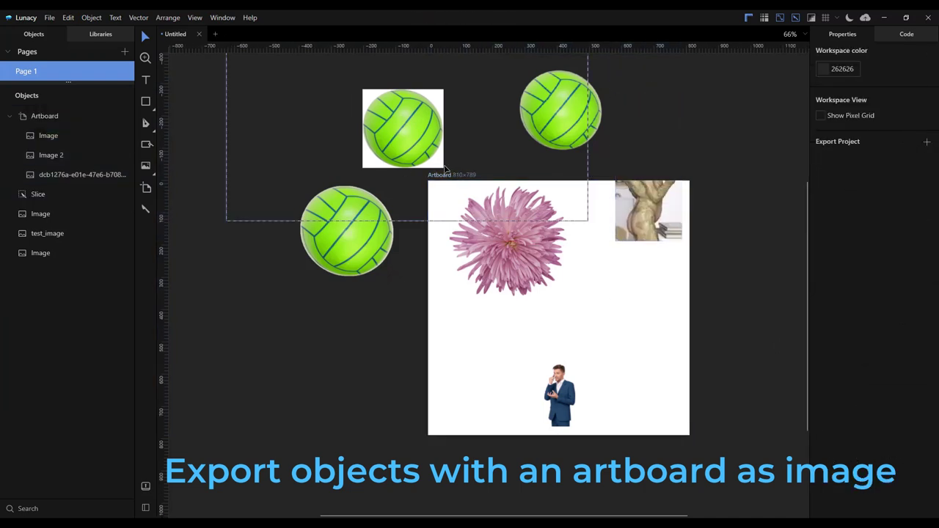
Step: Make the artboard exportable and export it to the 081219-1 folder in TIF format as Artboard.tif
{"action": "left_click", "coordinate": [435, 183]}
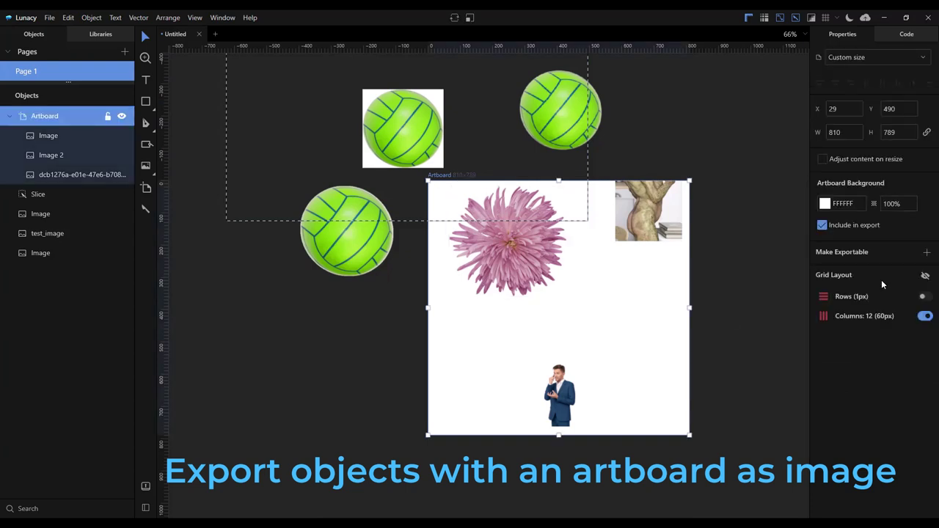
{"action": "left_click", "coordinate": [925, 253]}
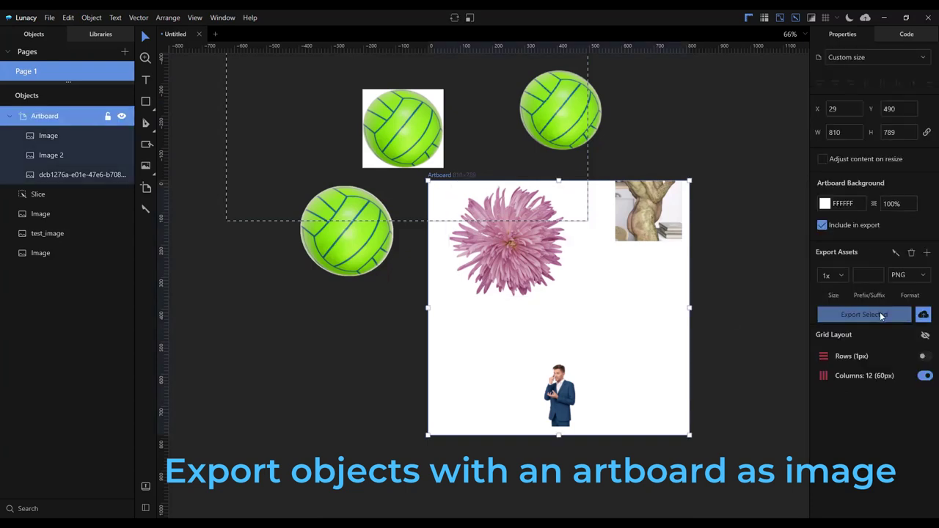
{"action": "left_click", "coordinate": [880, 316]}
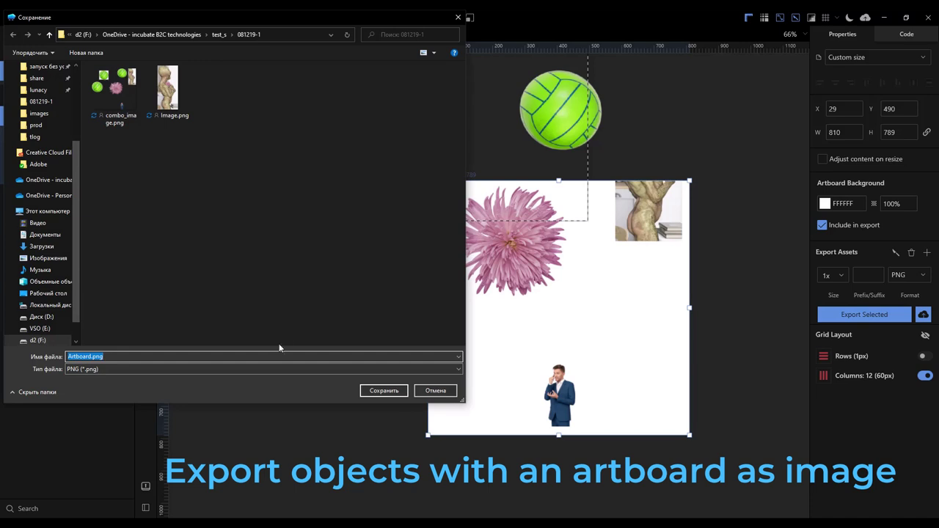
{"action": "left_click", "coordinate": [458, 372]}
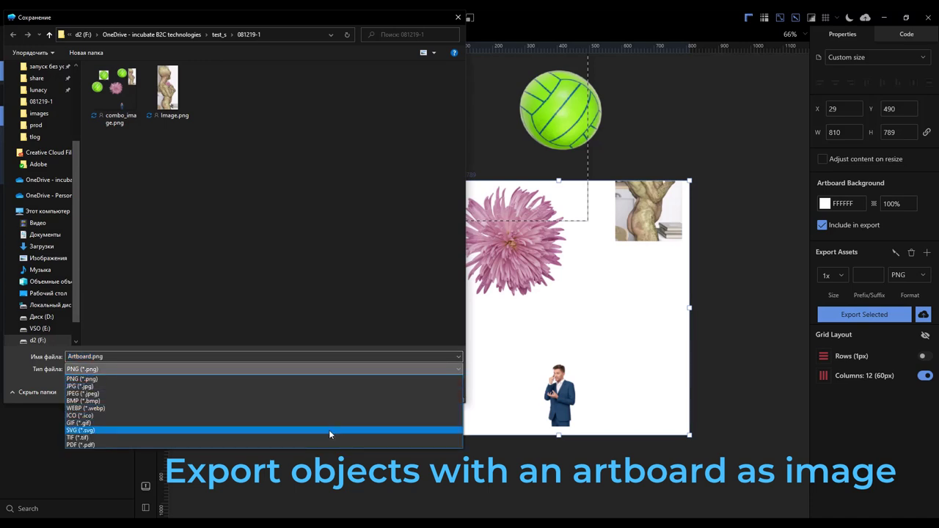
{"action": "left_click", "coordinate": [328, 437]}
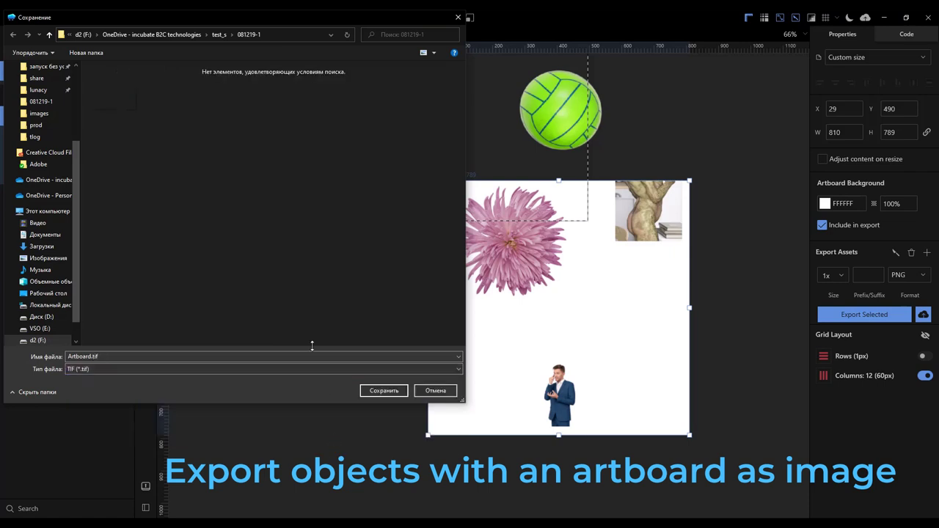
{"action": "left_click", "coordinate": [376, 390]}
Step: Open the exported Artboard.tif from its containing folder to view the artboard picture
{"action": "left_click", "coordinate": [863, 335]}
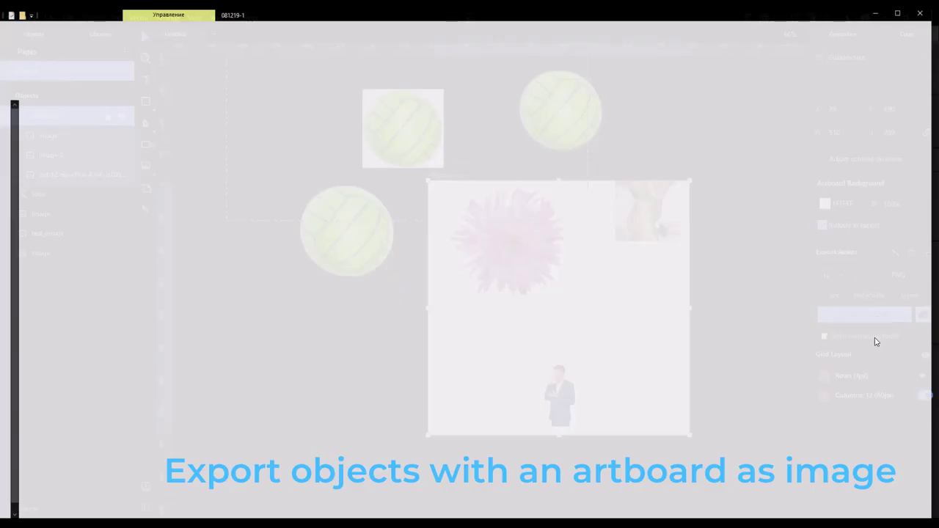
{"action": "left_click", "coordinate": [725, 88]}
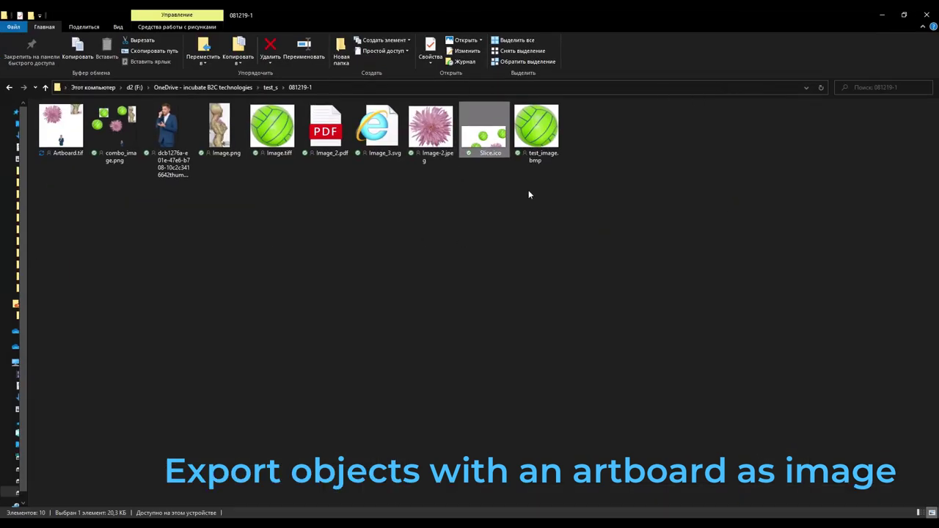
{"action": "left_click", "coordinate": [473, 173]}
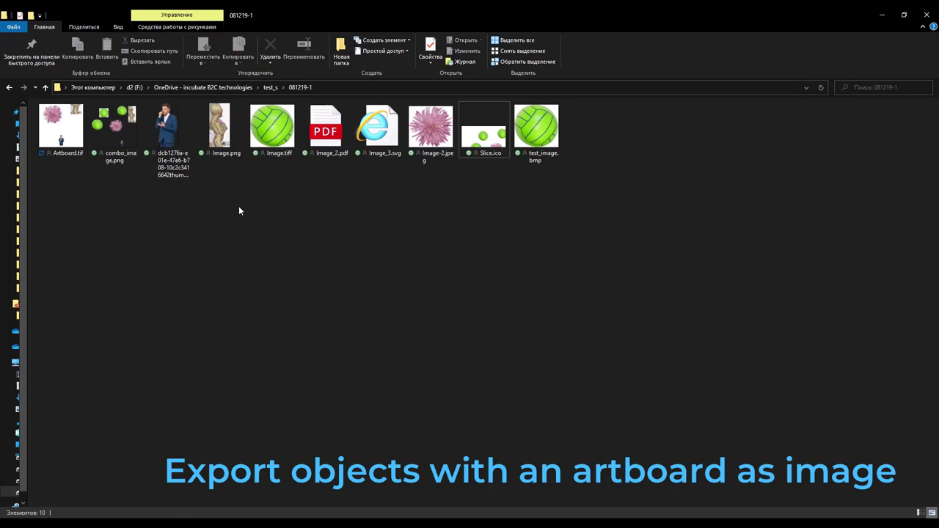
{"action": "key", "text": "Home"}
{"action": "key", "text": "Return"}
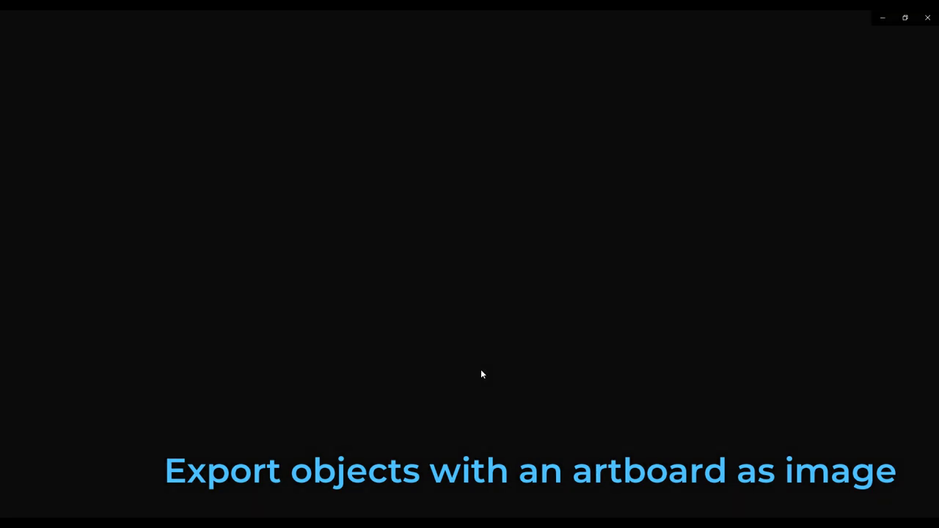